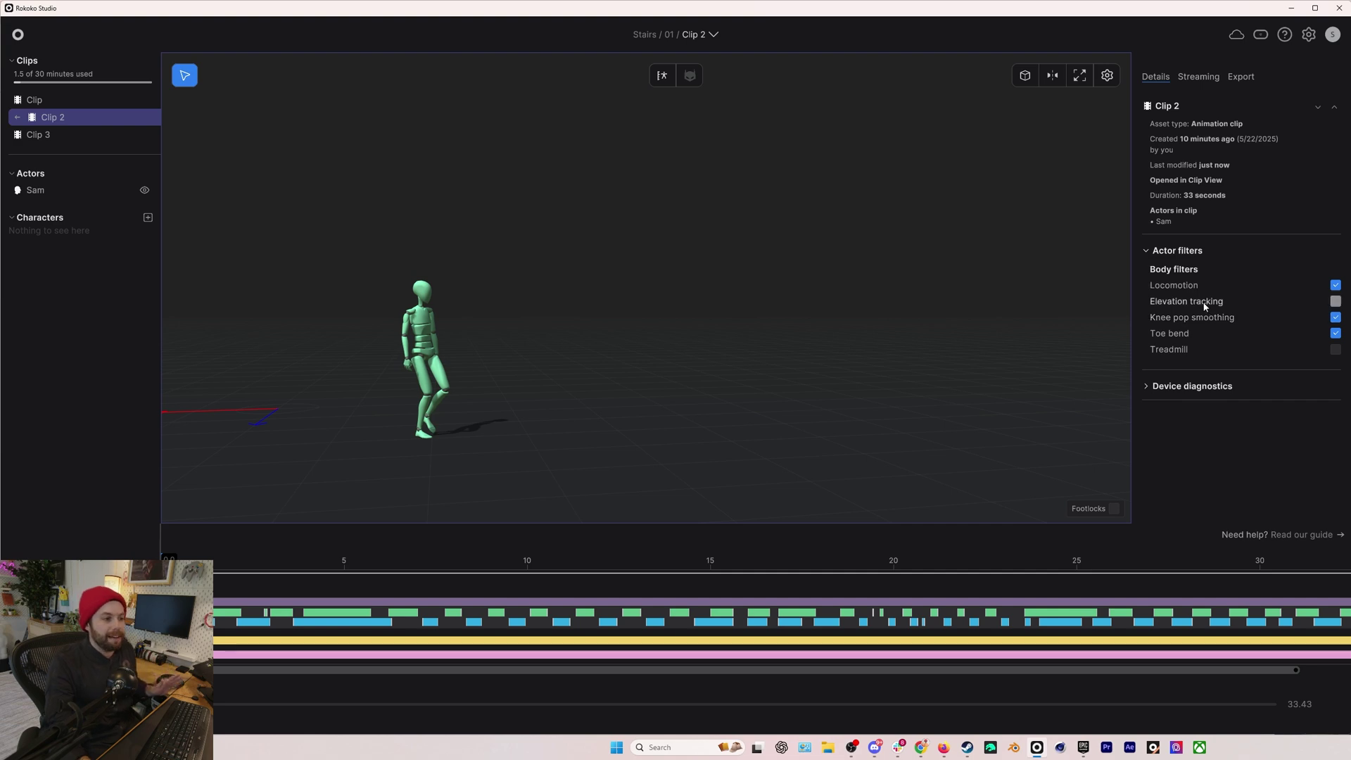
Play and scrub through Clip 2 to examine the actor's stair motion with elevation tracking off
mouse_move(1204, 306)
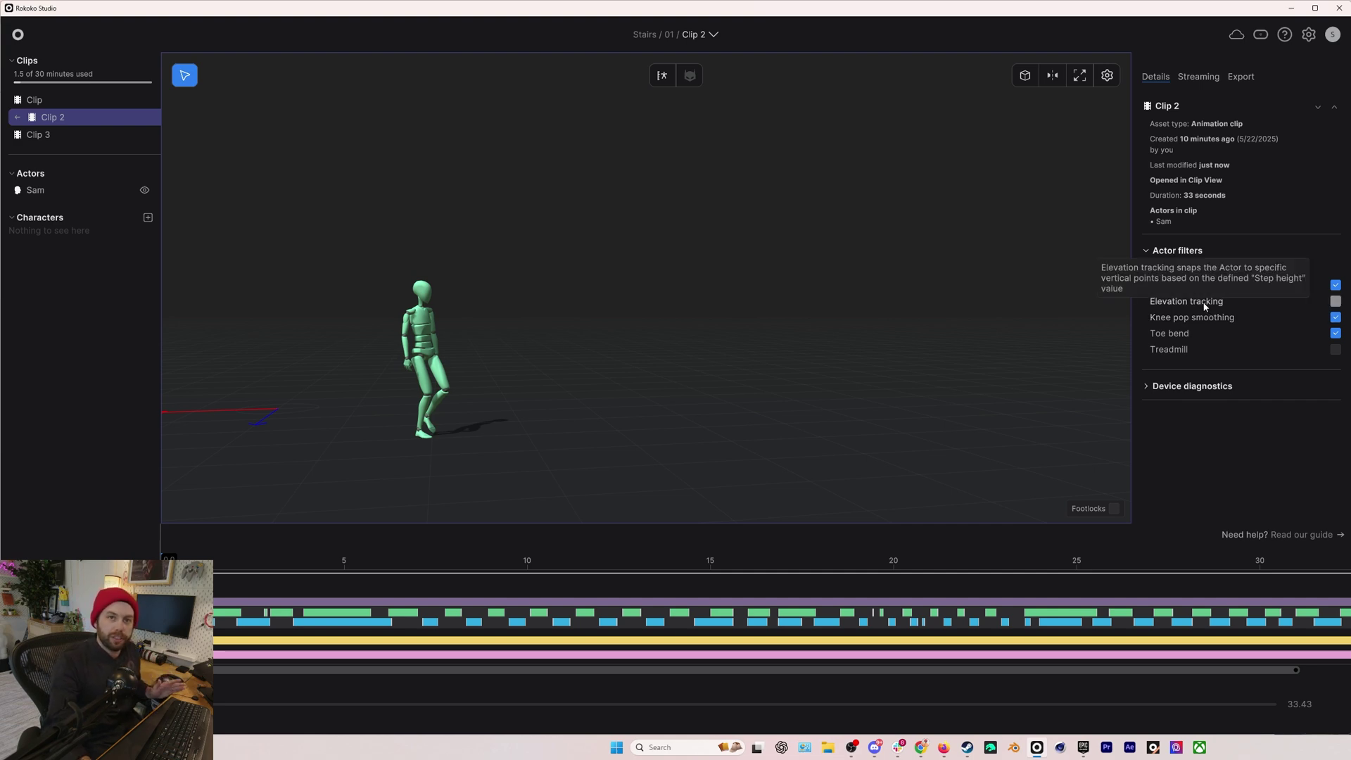
drag(415, 560, 609, 599)
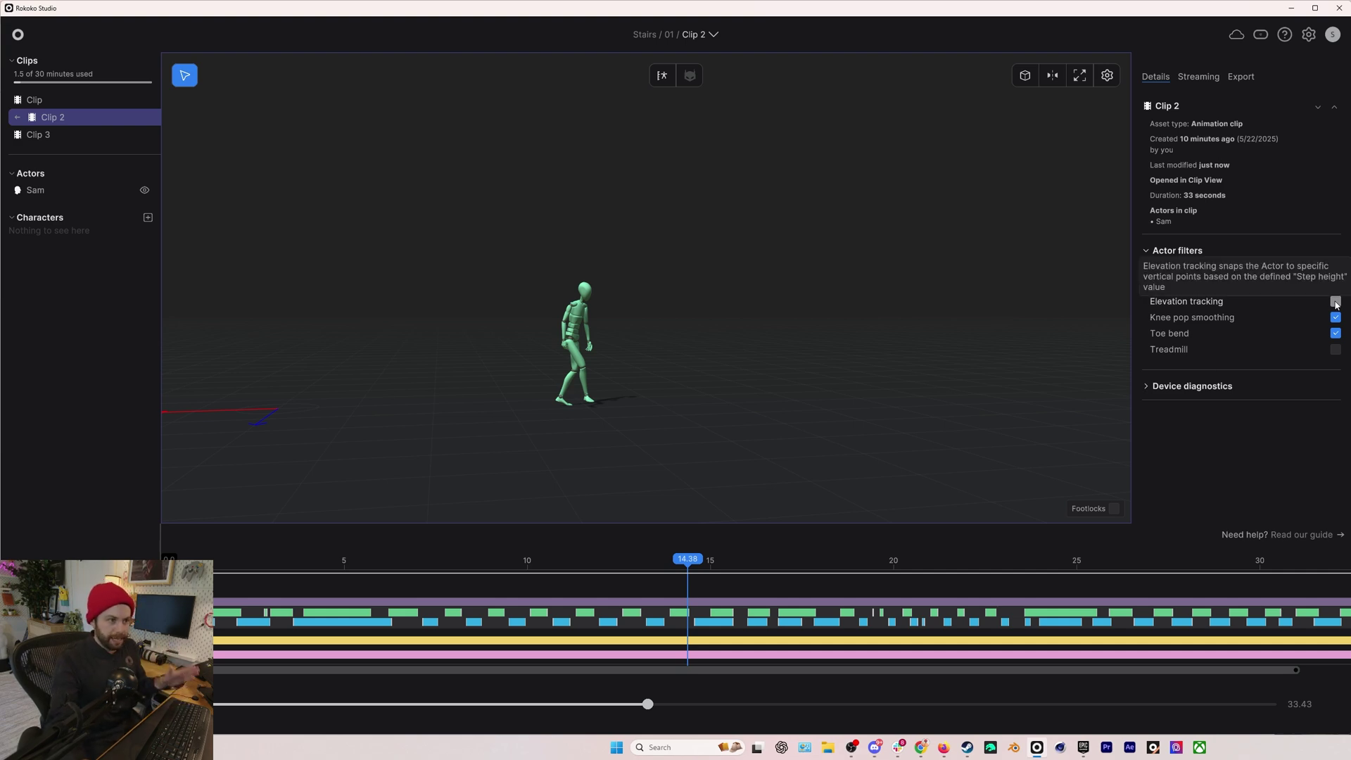
drag(242, 581, 222, 588)
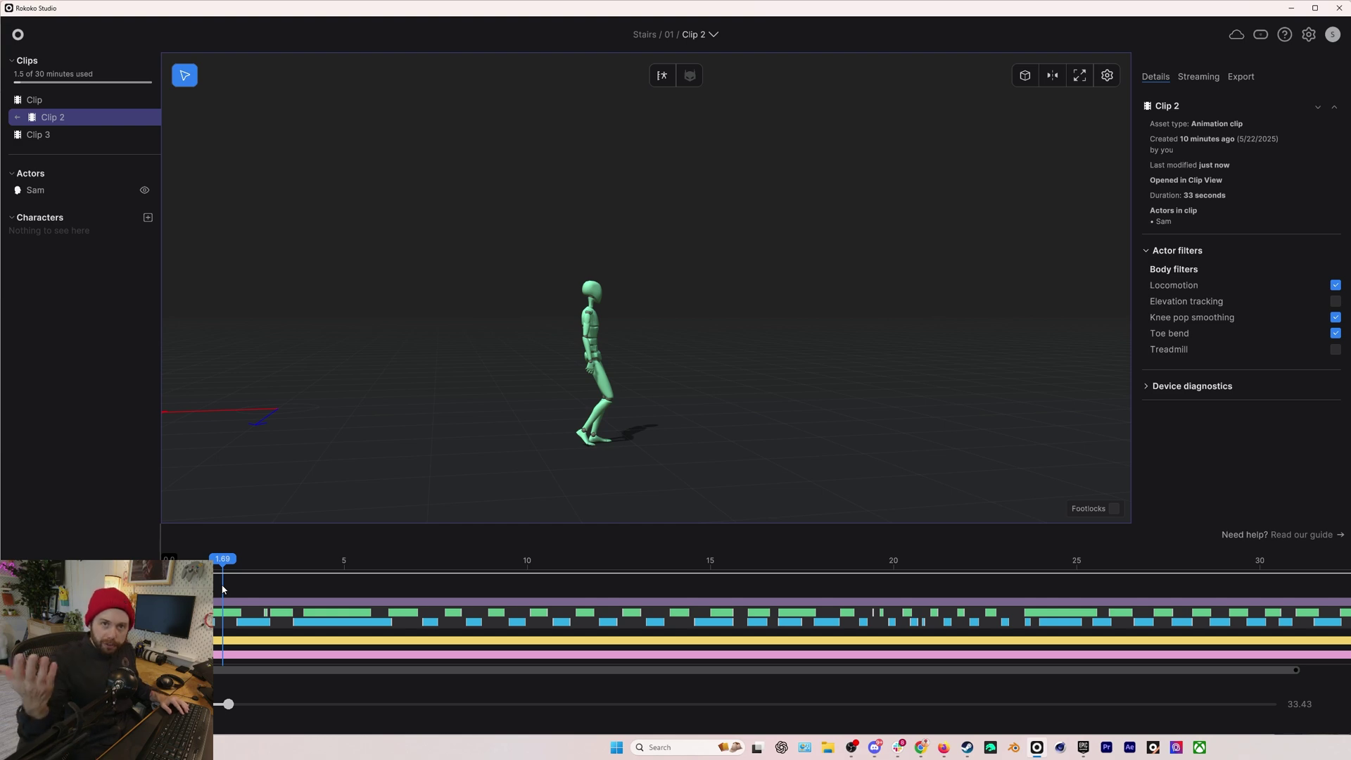
key(space)
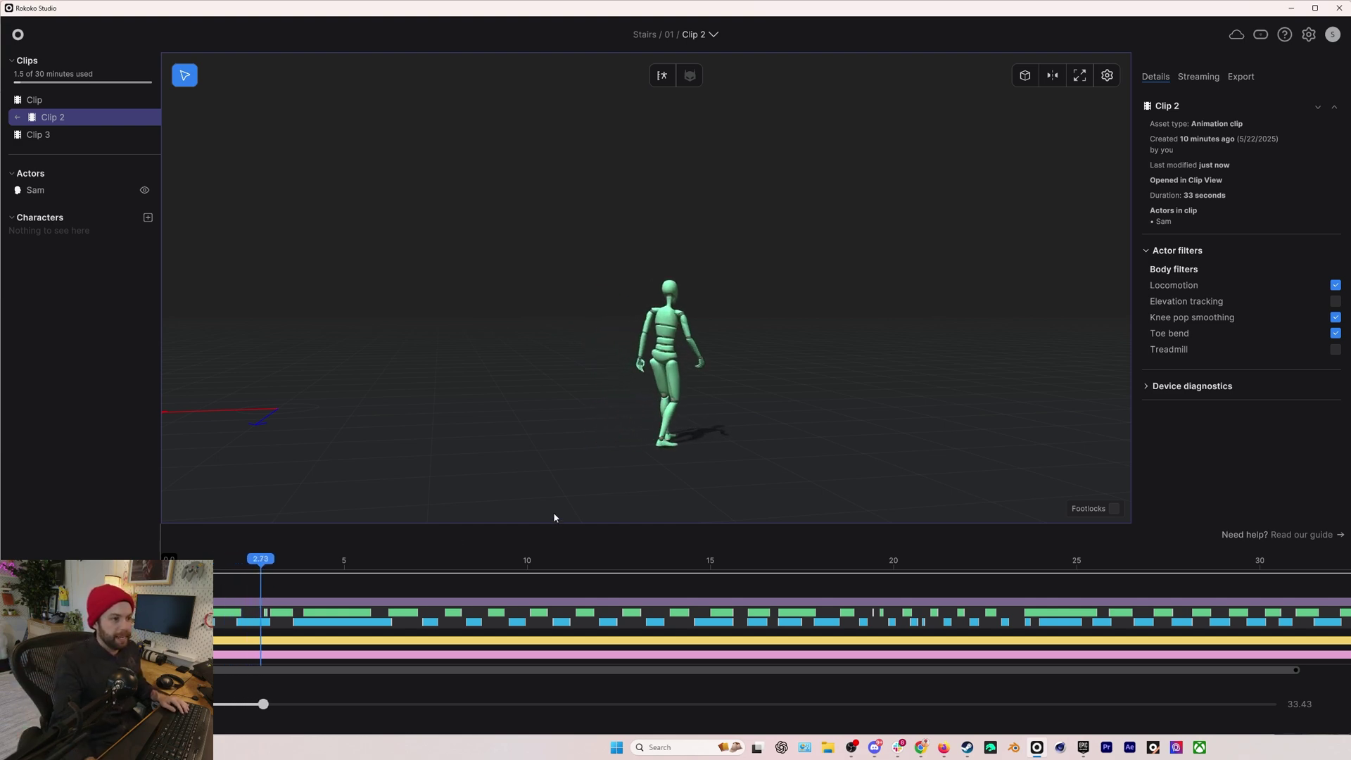
middle_drag(603, 426, 686, 412)
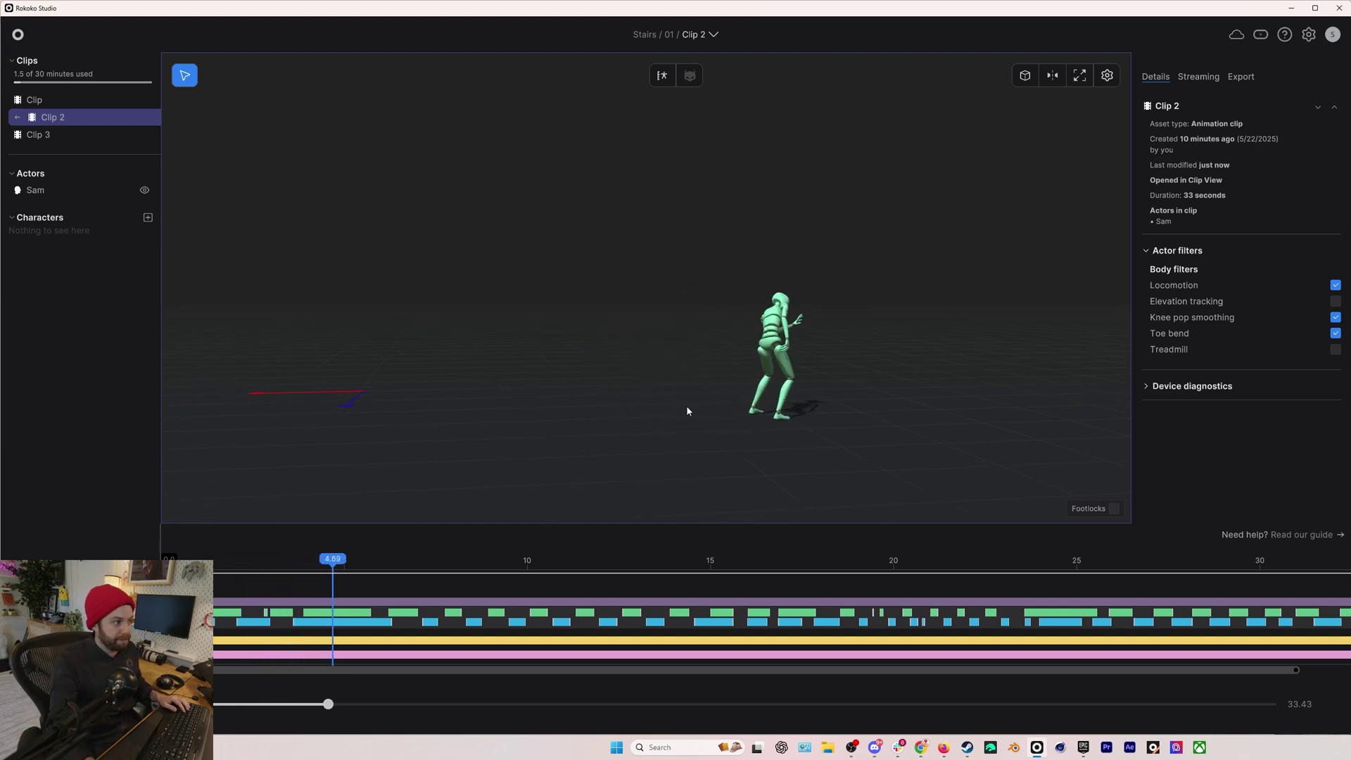
key(f)
mouse_move(687, 412)
right_down()
mouse_move(648, 412)
mouse_move(693, 413)
right_up()
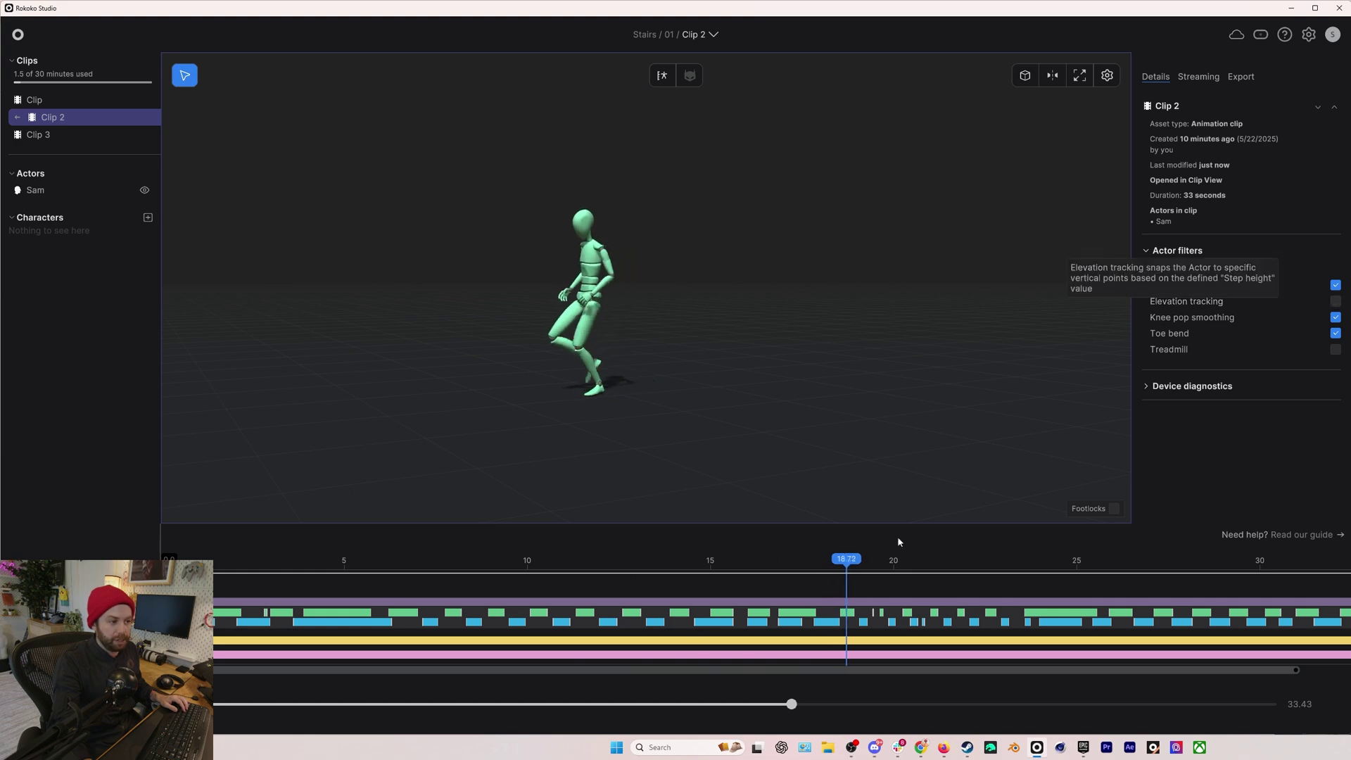
drag(897, 560, 539, 560)
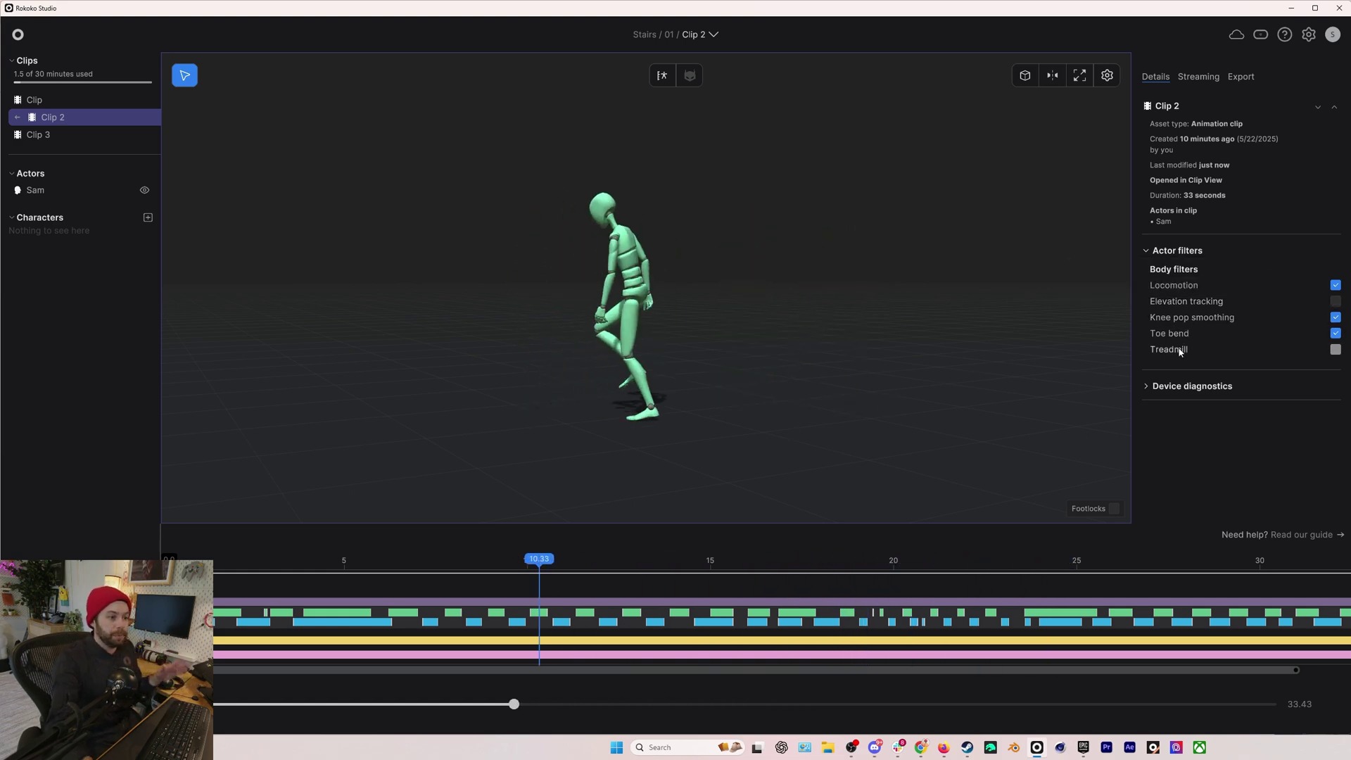
Enable the Elevation tracking body filter and set its step height to 18.1 cm
mouse_move(1182, 351)
mouse_move(1186, 302)
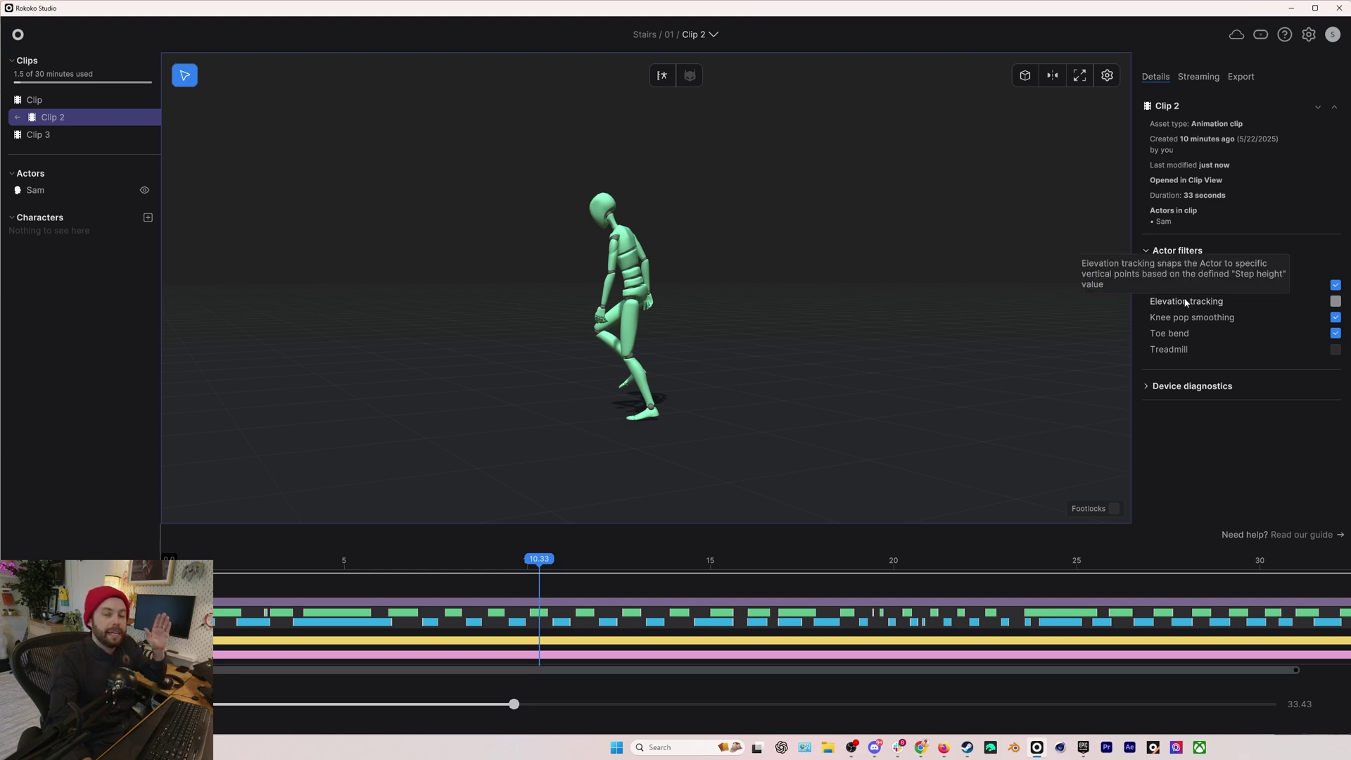
click(1186, 303)
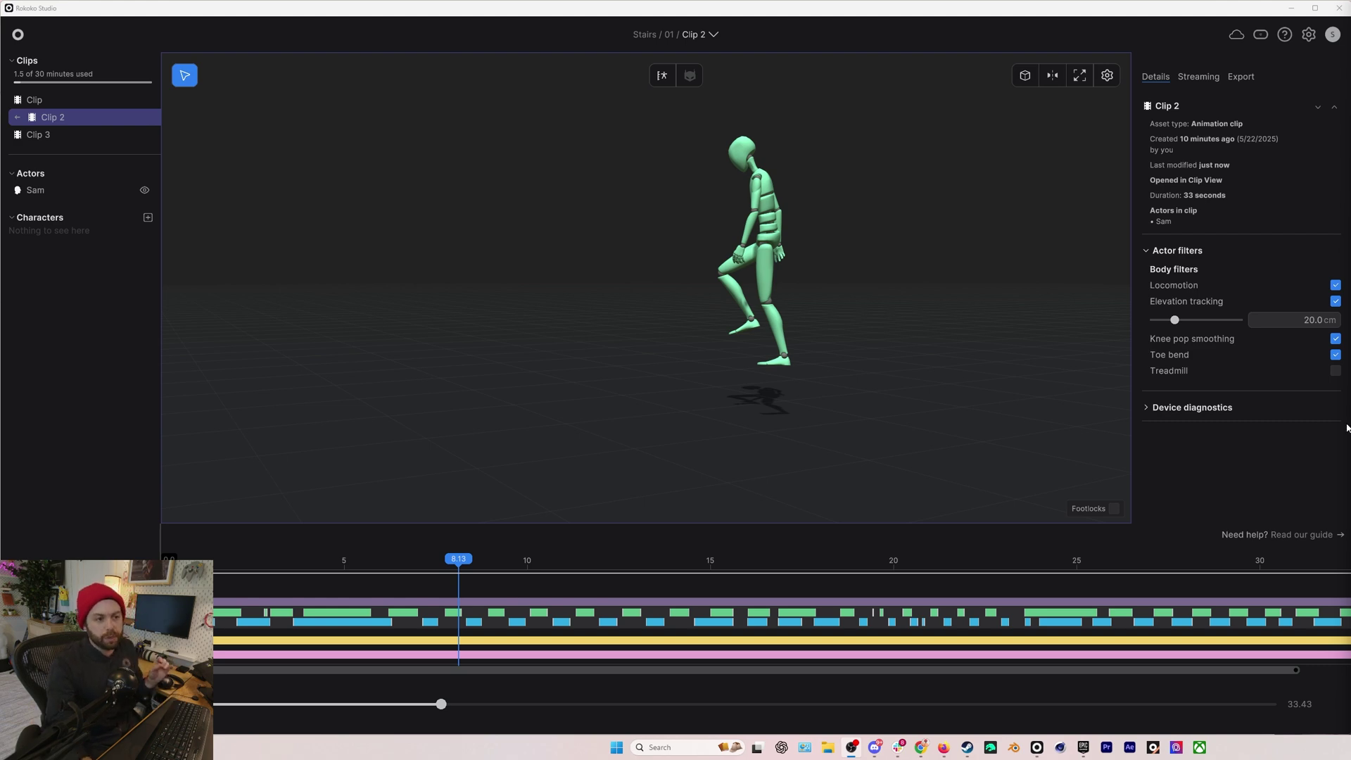
drag(1174, 321, 1172, 321)
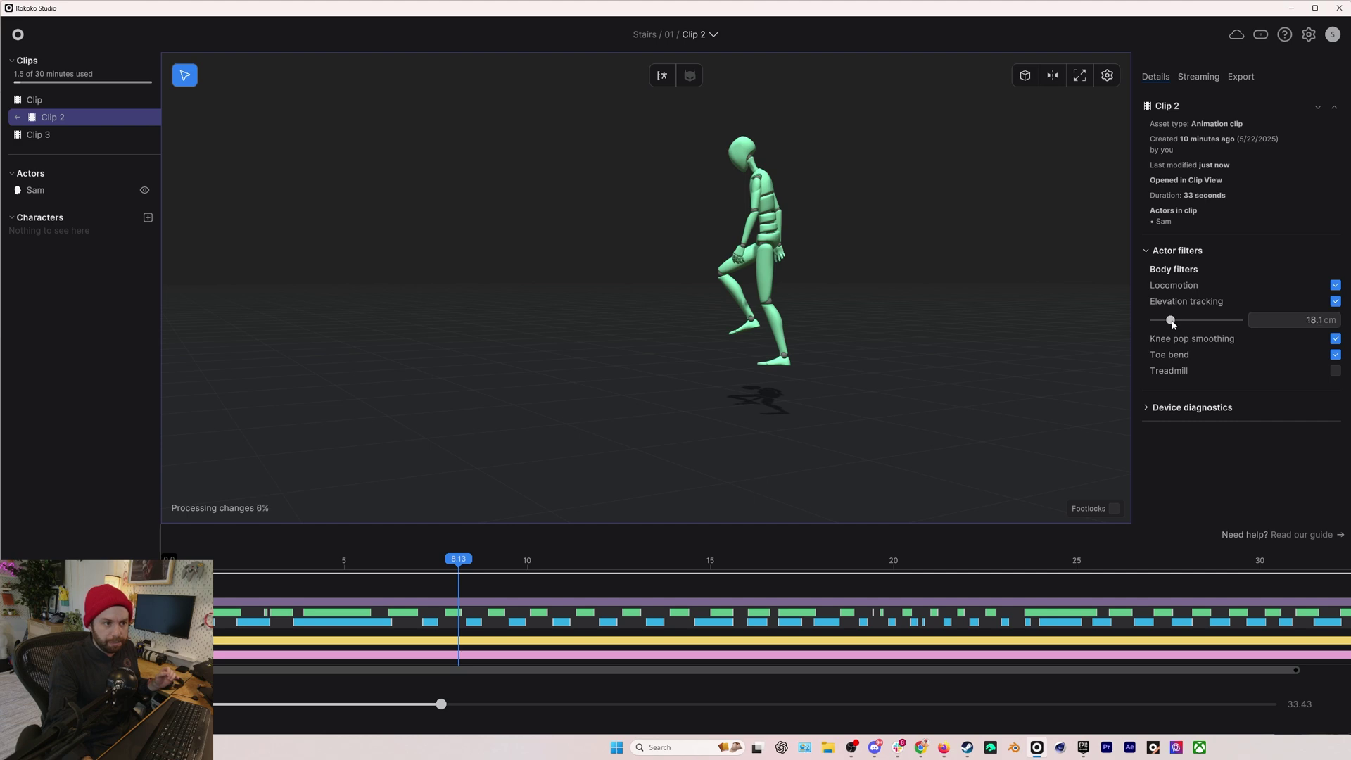
Play Clip 2 from the start and display the footlocks on the actor
drag(390, 569, 191, 565)
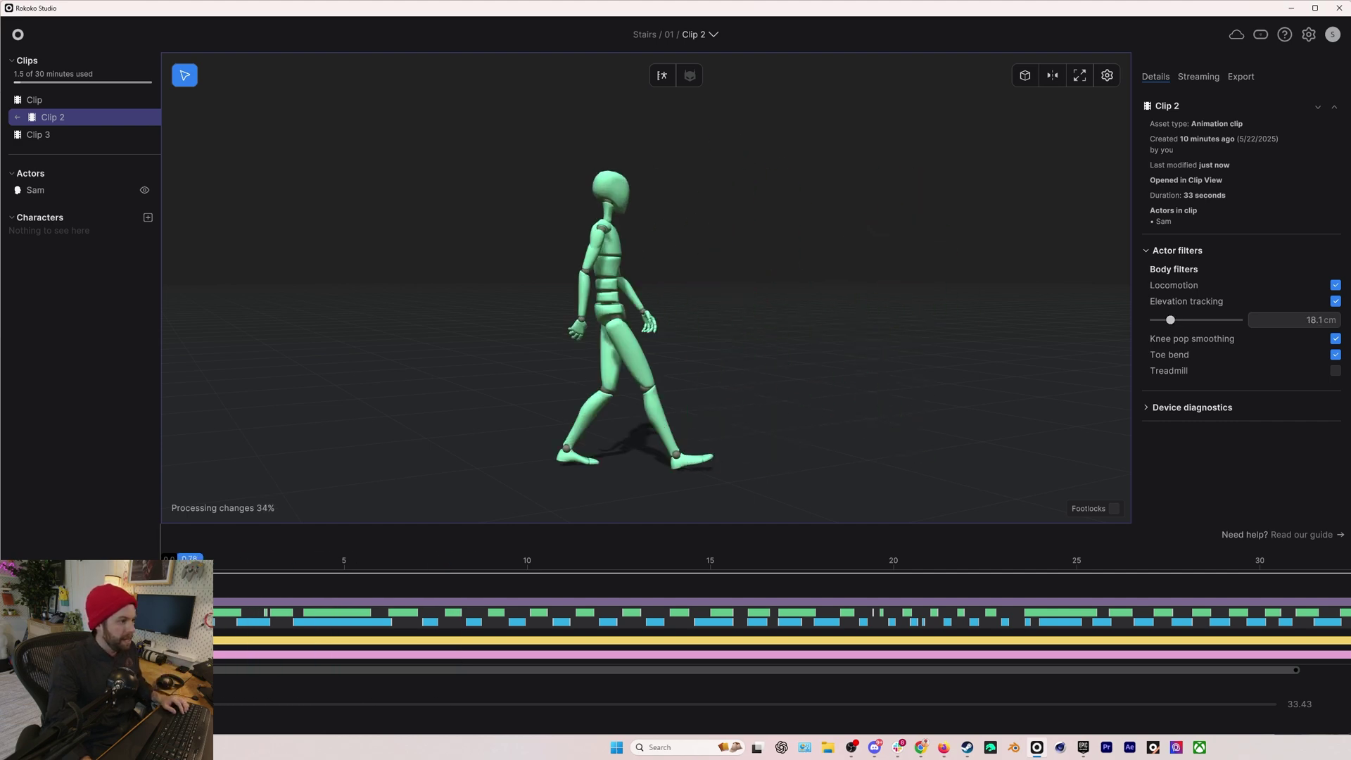
key(space)
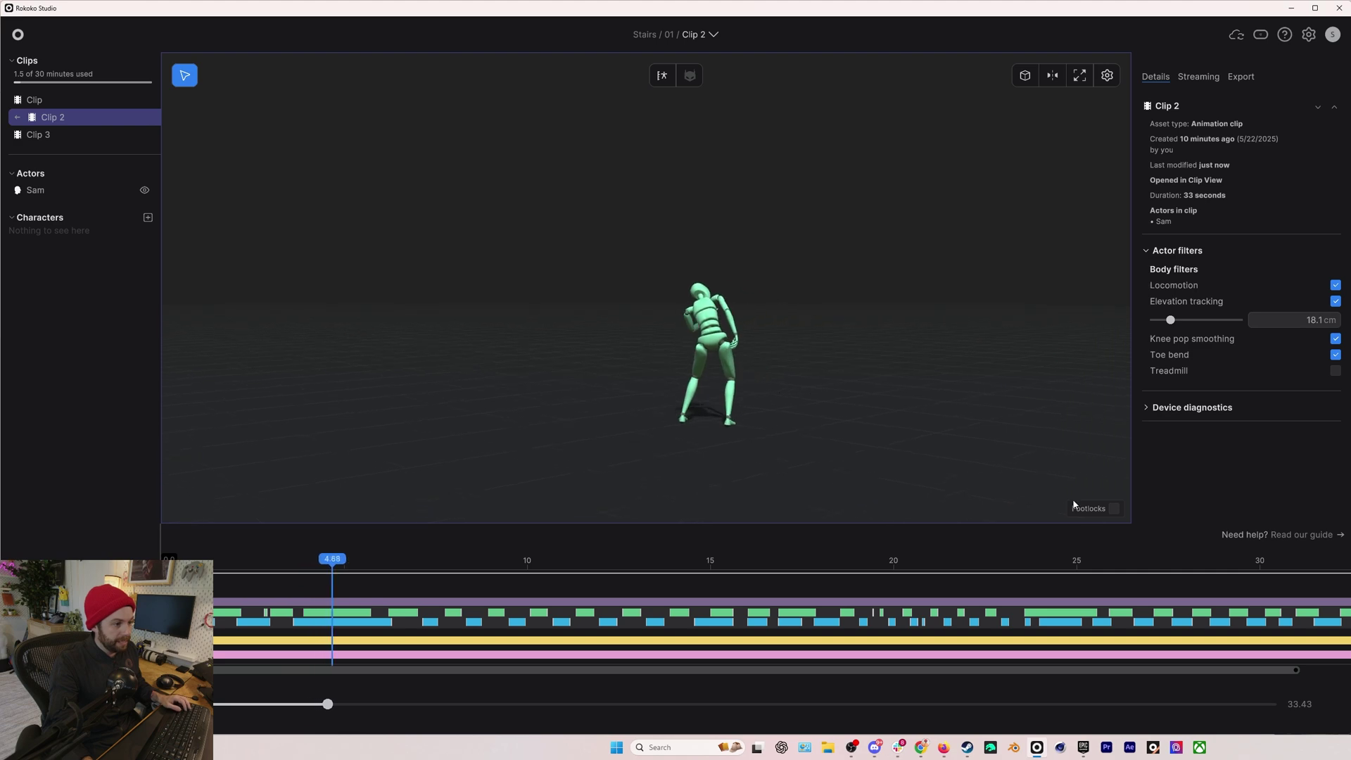
click(1114, 508)
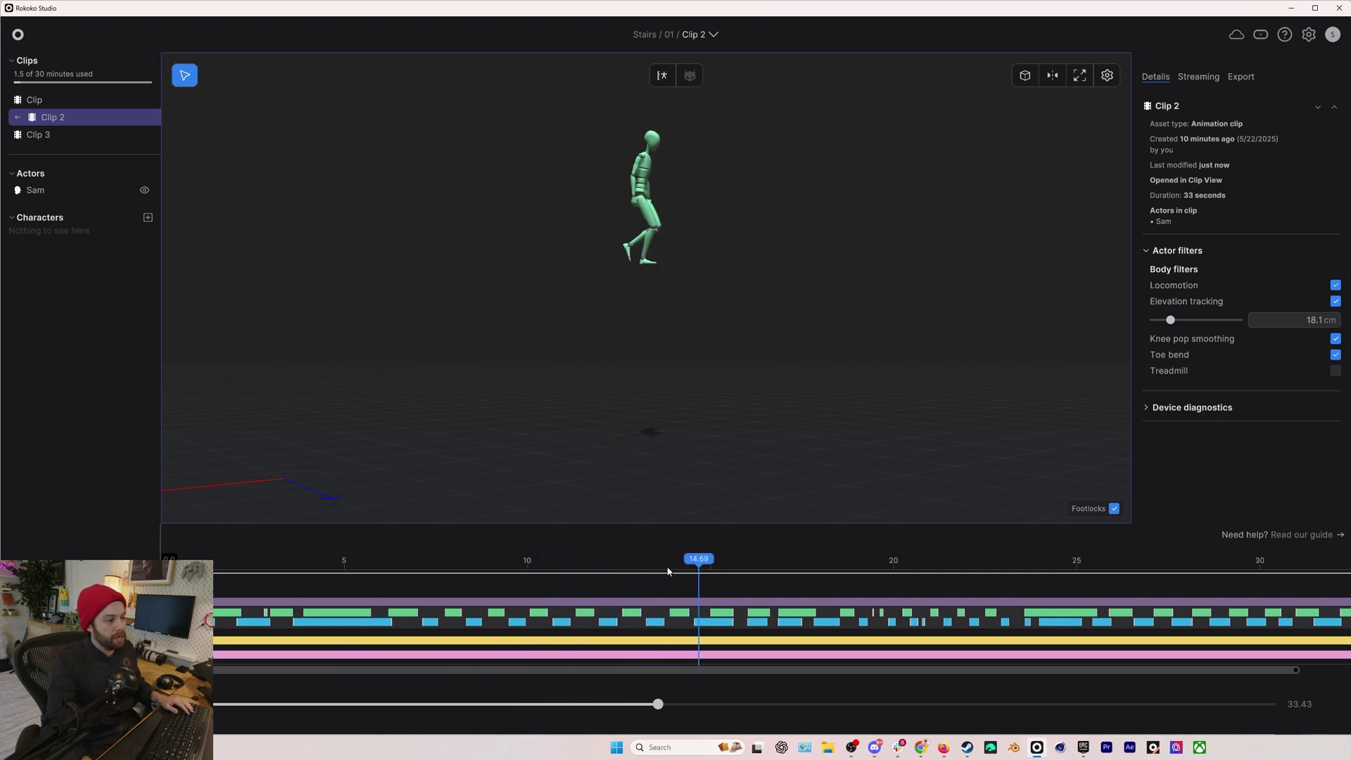
Examine the actor's foot contacts and footlocks up close as the actor climbs and descends throughout the clip
drag(669, 569, 401, 560)
scroll(776, 517, up, 10)
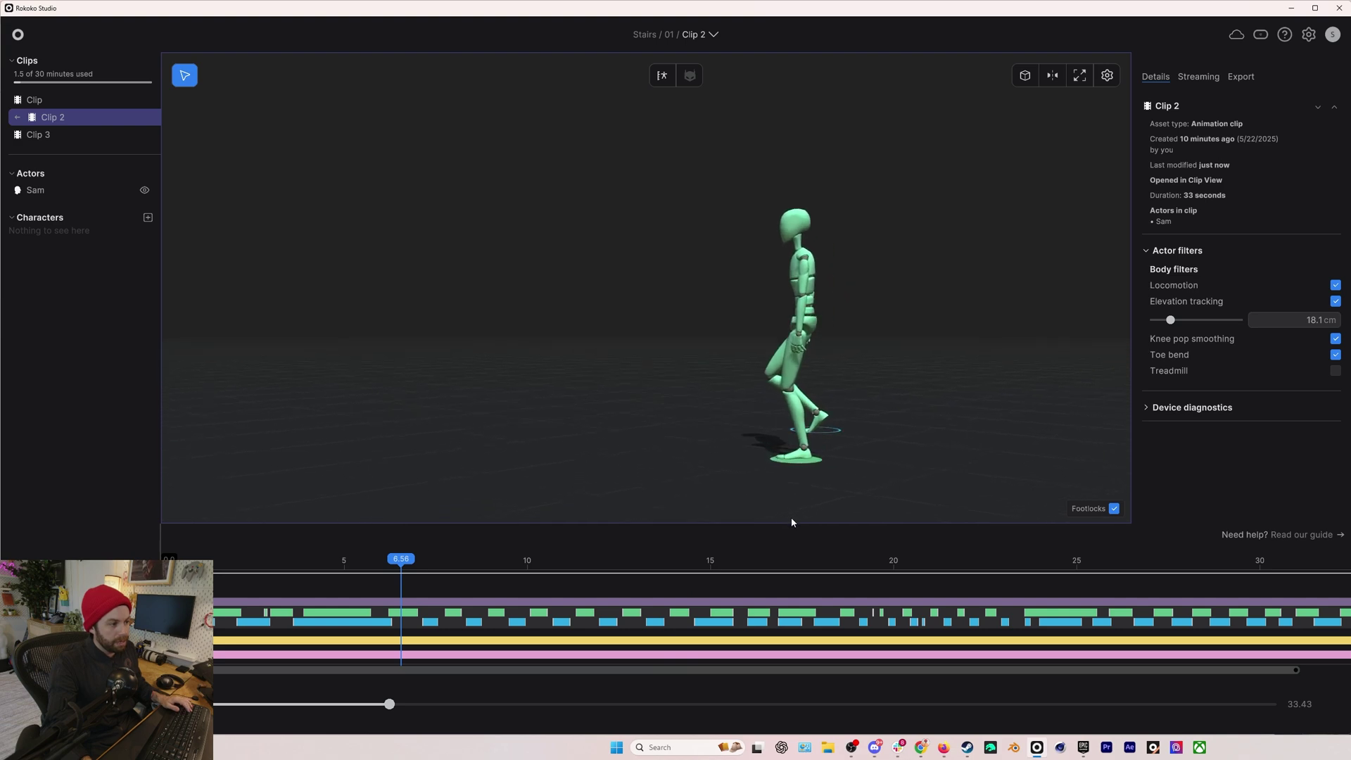
middle_drag(796, 356, 797, 528)
scroll(797, 521, up, 1)
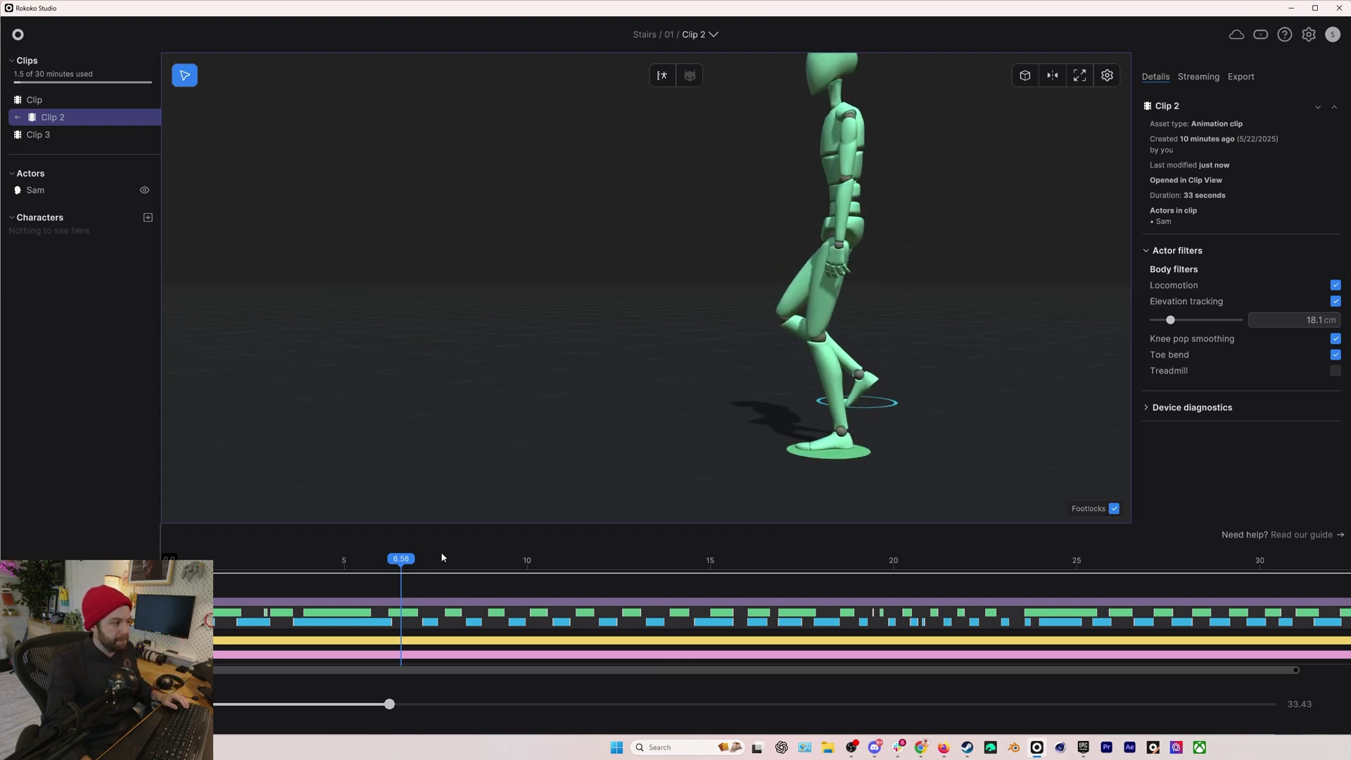
drag(401, 560, 434, 567)
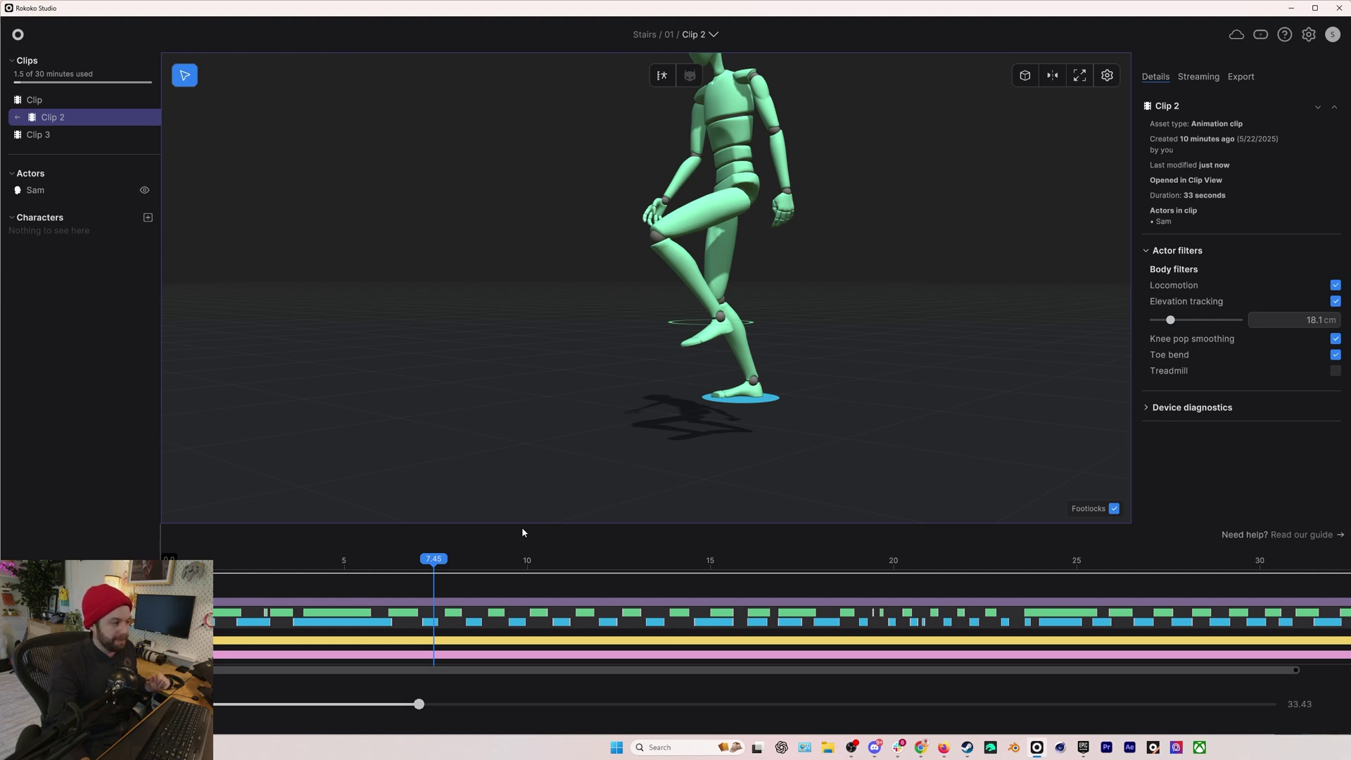
scroll(848, 488, down, 5)
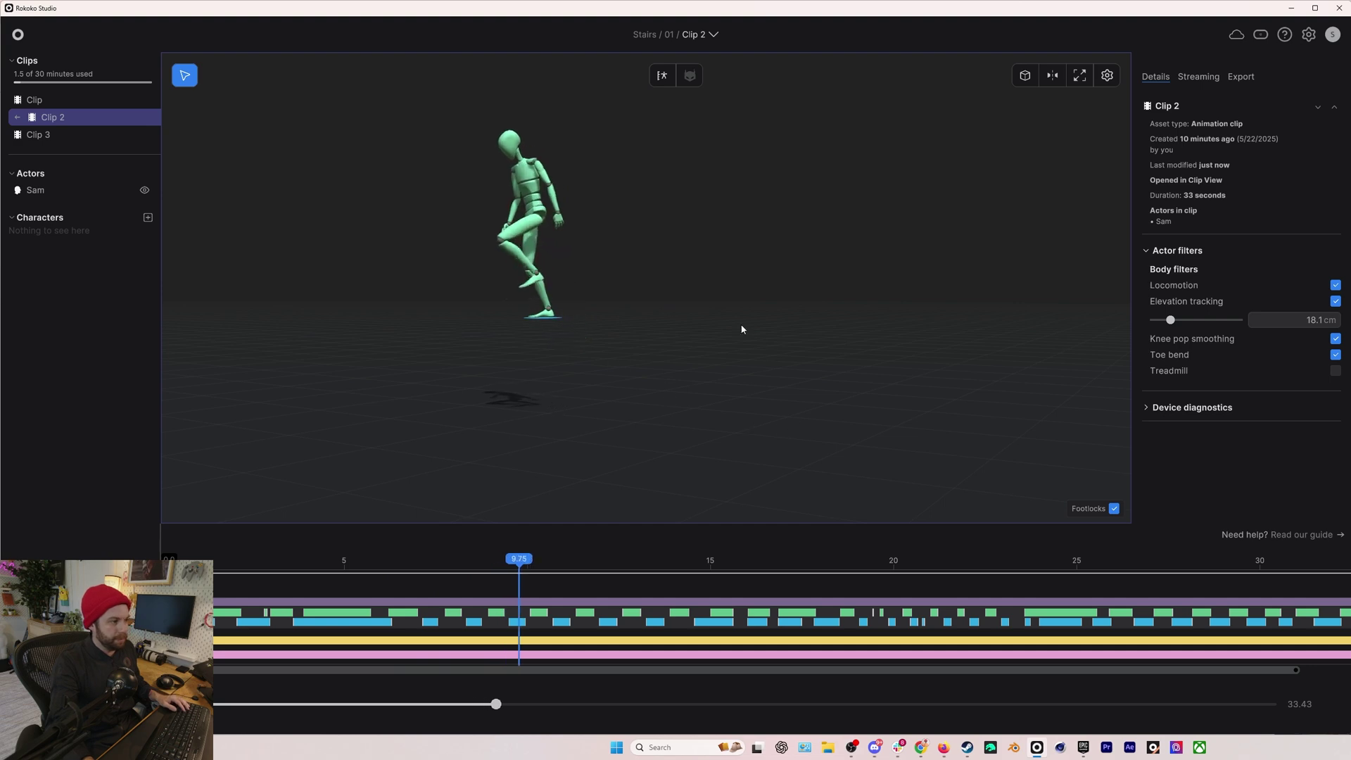
middle_drag(526, 334, 667, 346)
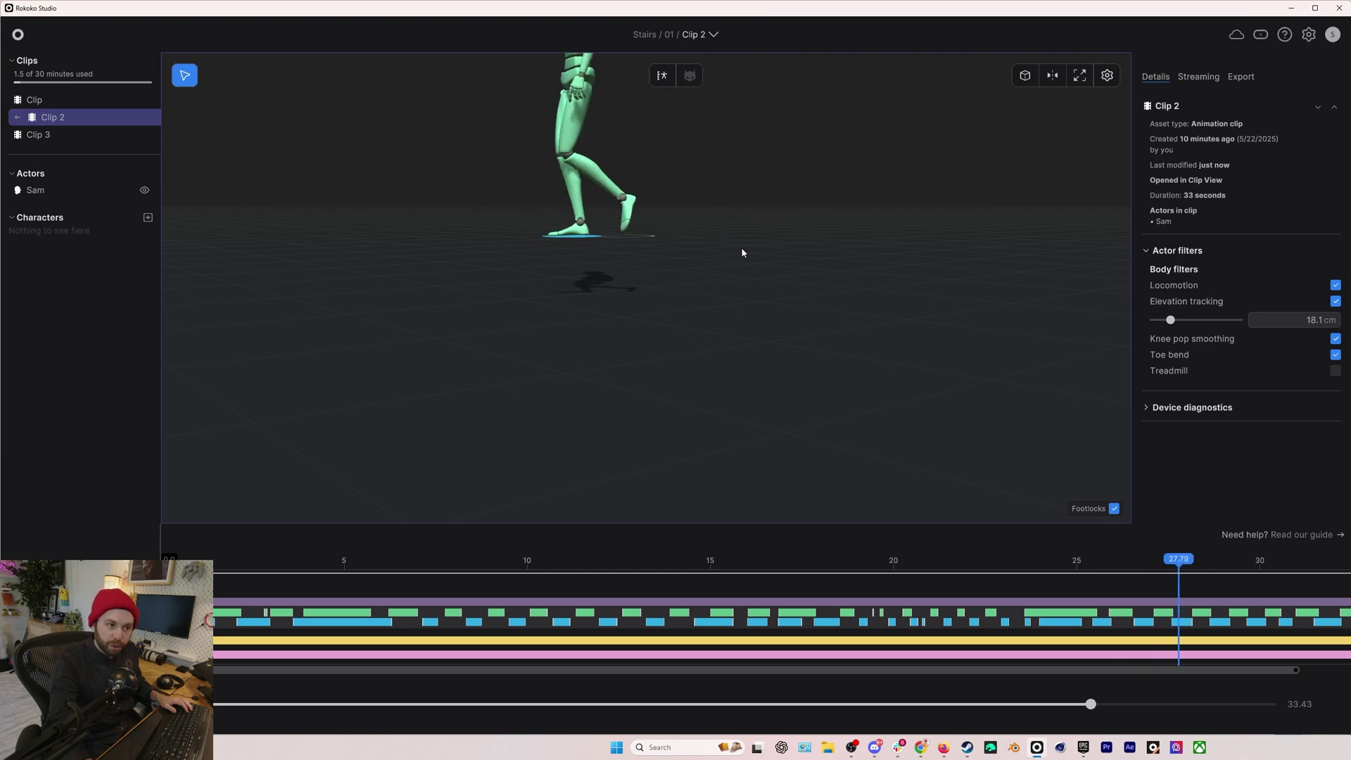
click(826, 571)
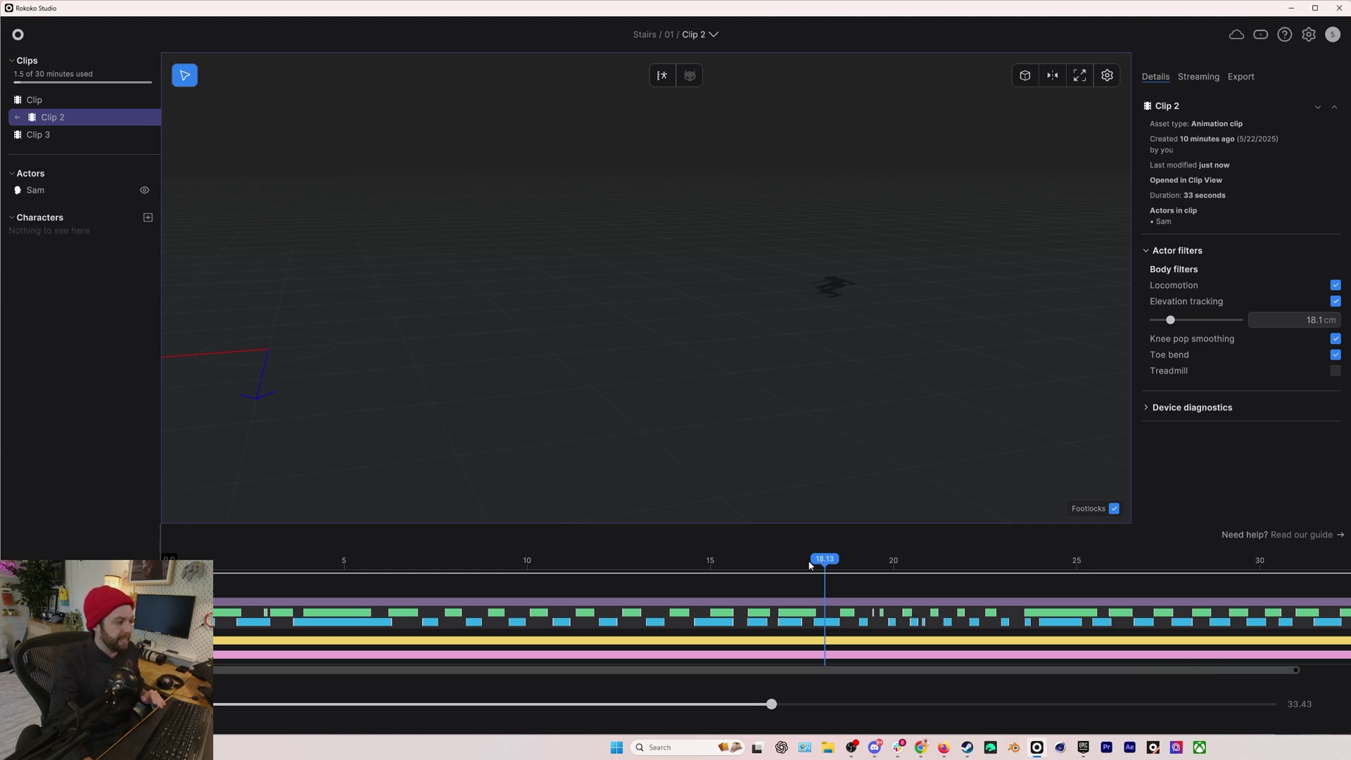
drag(809, 565, 258, 563)
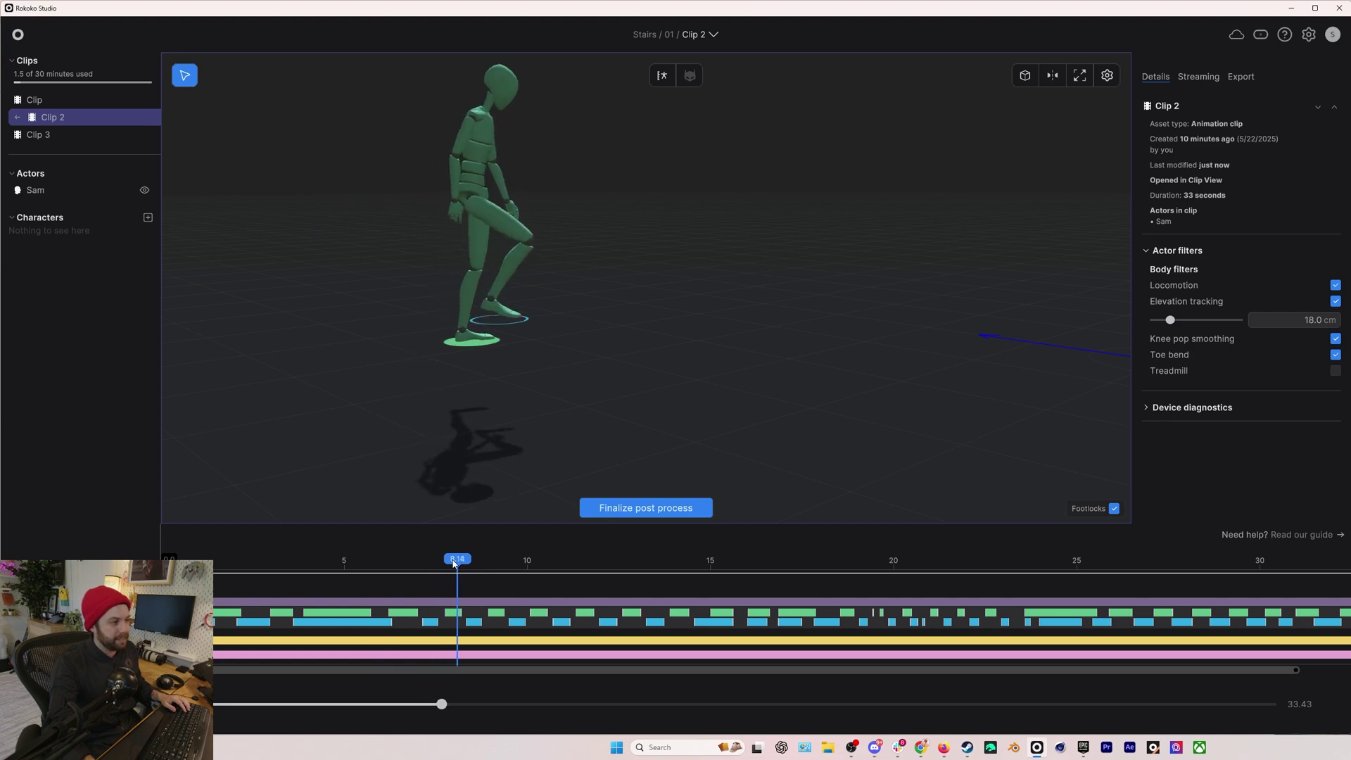
Scrub and play from about 8 to 20 seconds to check the actor's elevation on the stairs
drag(454, 563, 575, 565)
middle_drag(648, 352, 662, 412)
scroll(662, 412, down, 3)
drag(576, 565, 748, 572)
key(space)
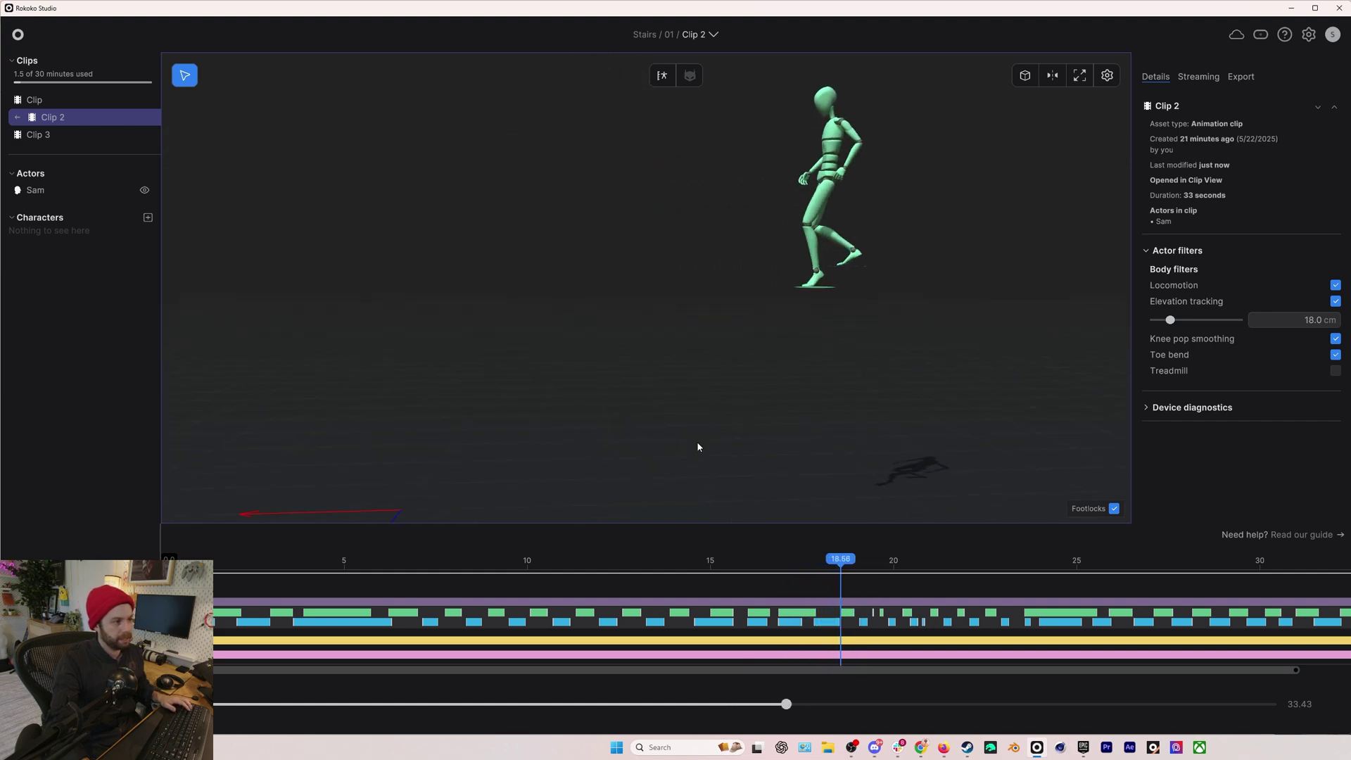
key(space)
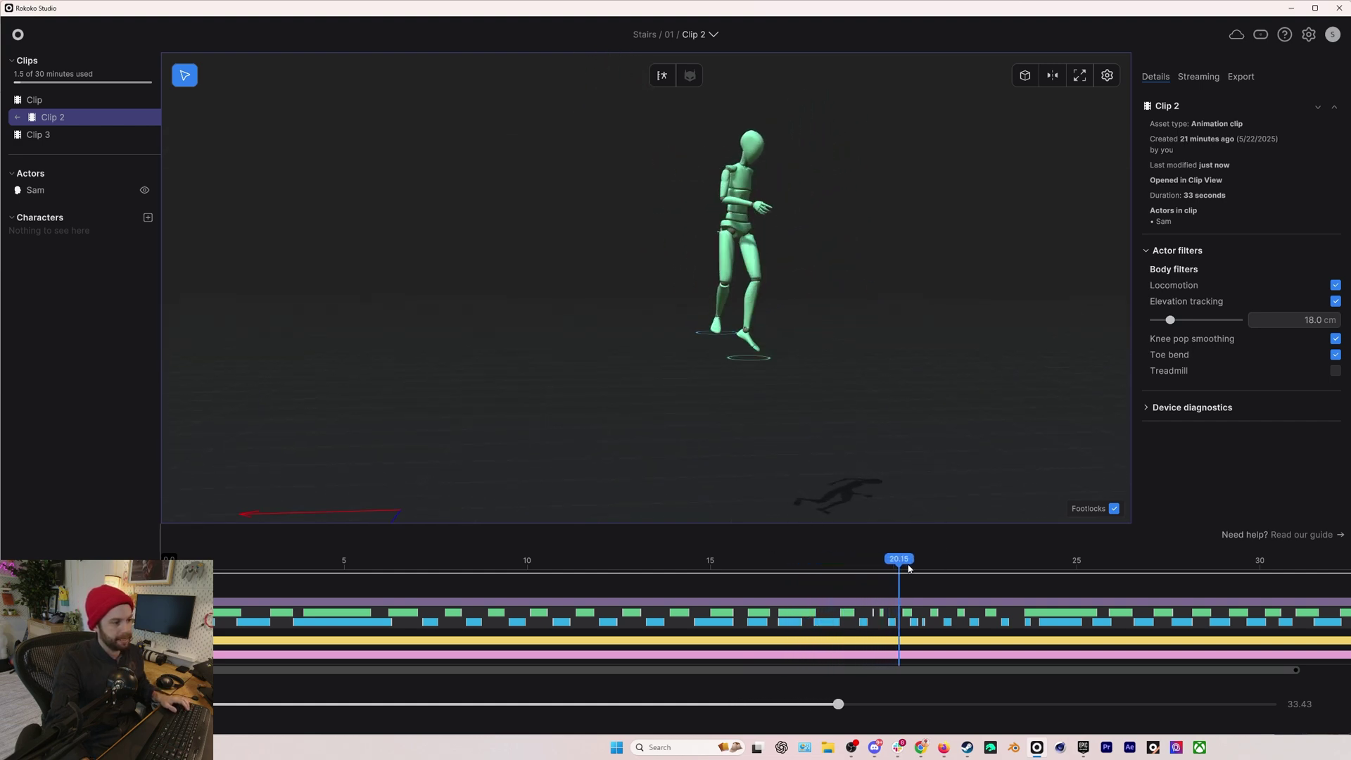
Go to about 19.4 seconds and lengthen the very short green footlock there
drag(905, 564, 871, 571)
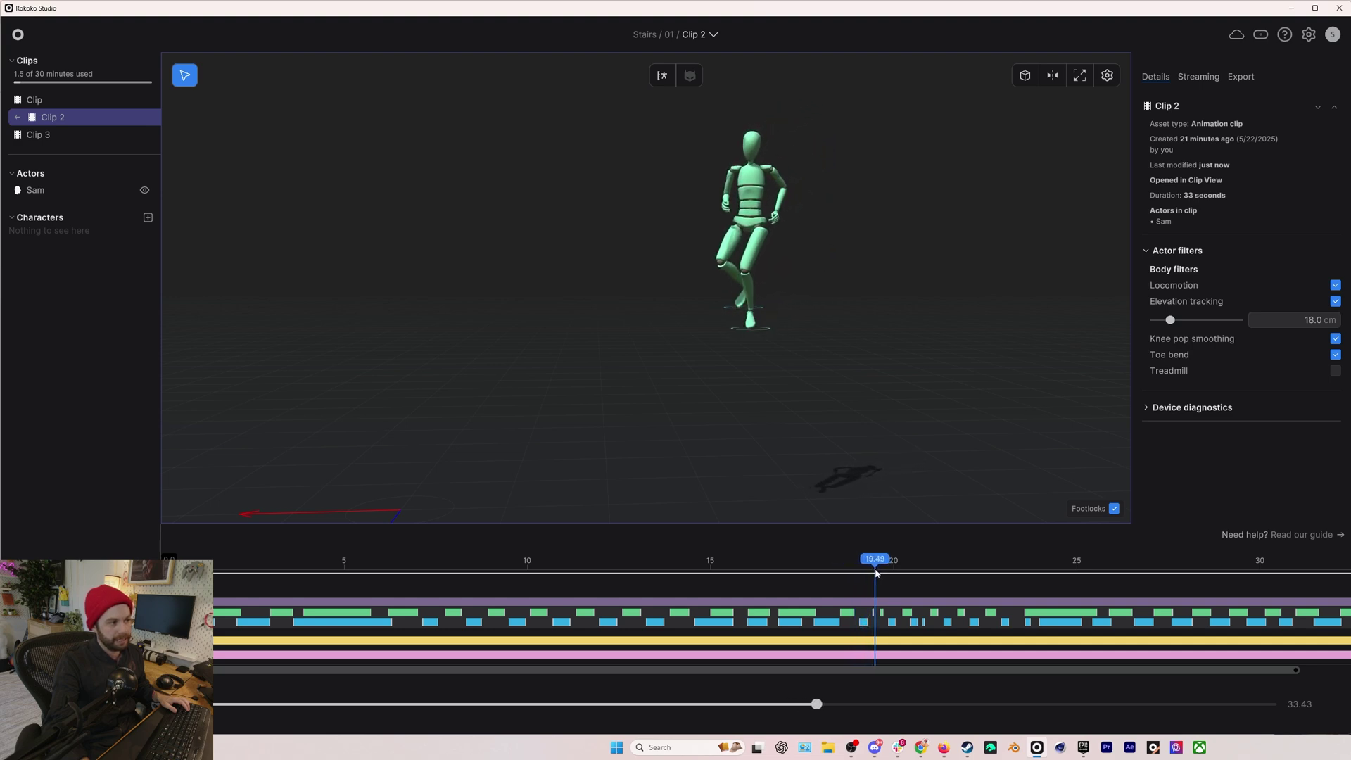
mouse_move(706, 342)
right_down()
mouse_move(705, 328)
mouse_move(707, 363)
mouse_move(708, 342)
right_up()
scroll(708, 342, up, 2)
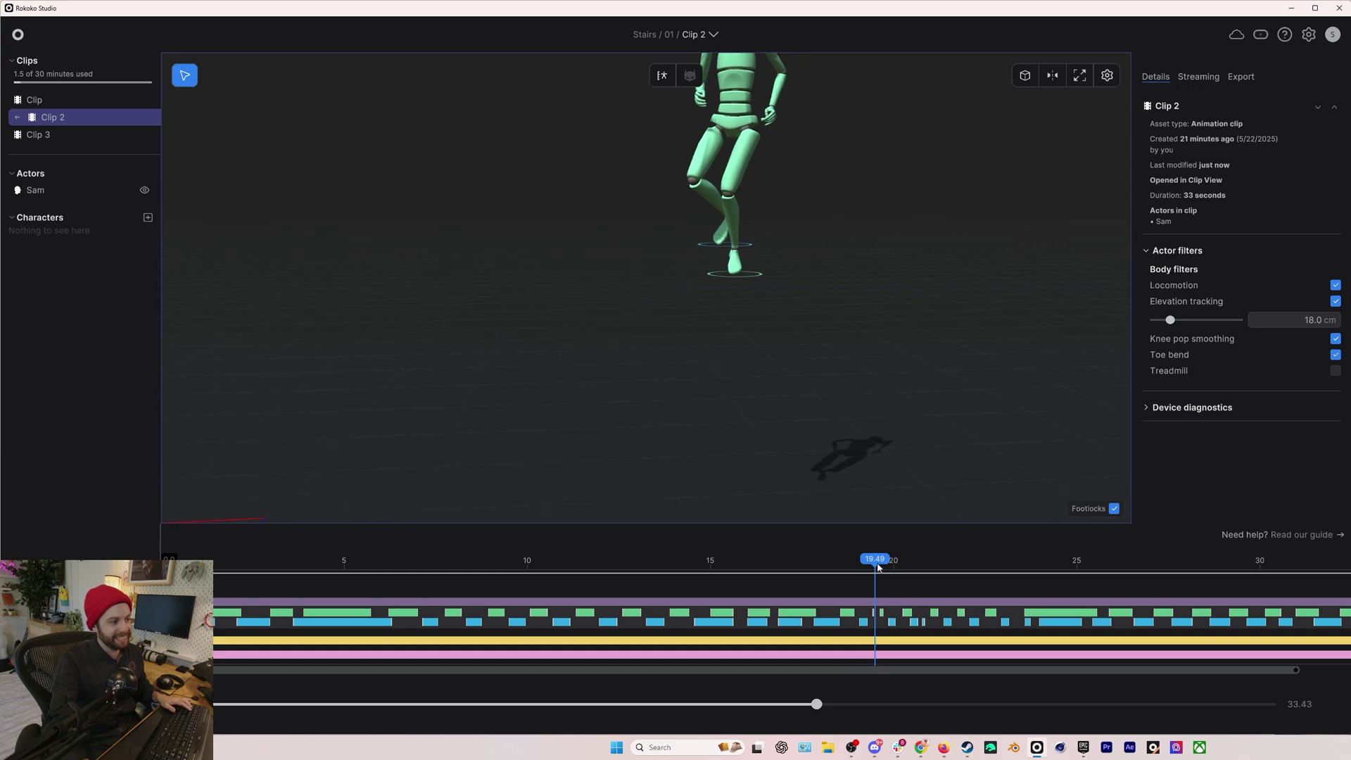
drag(879, 567, 870, 568)
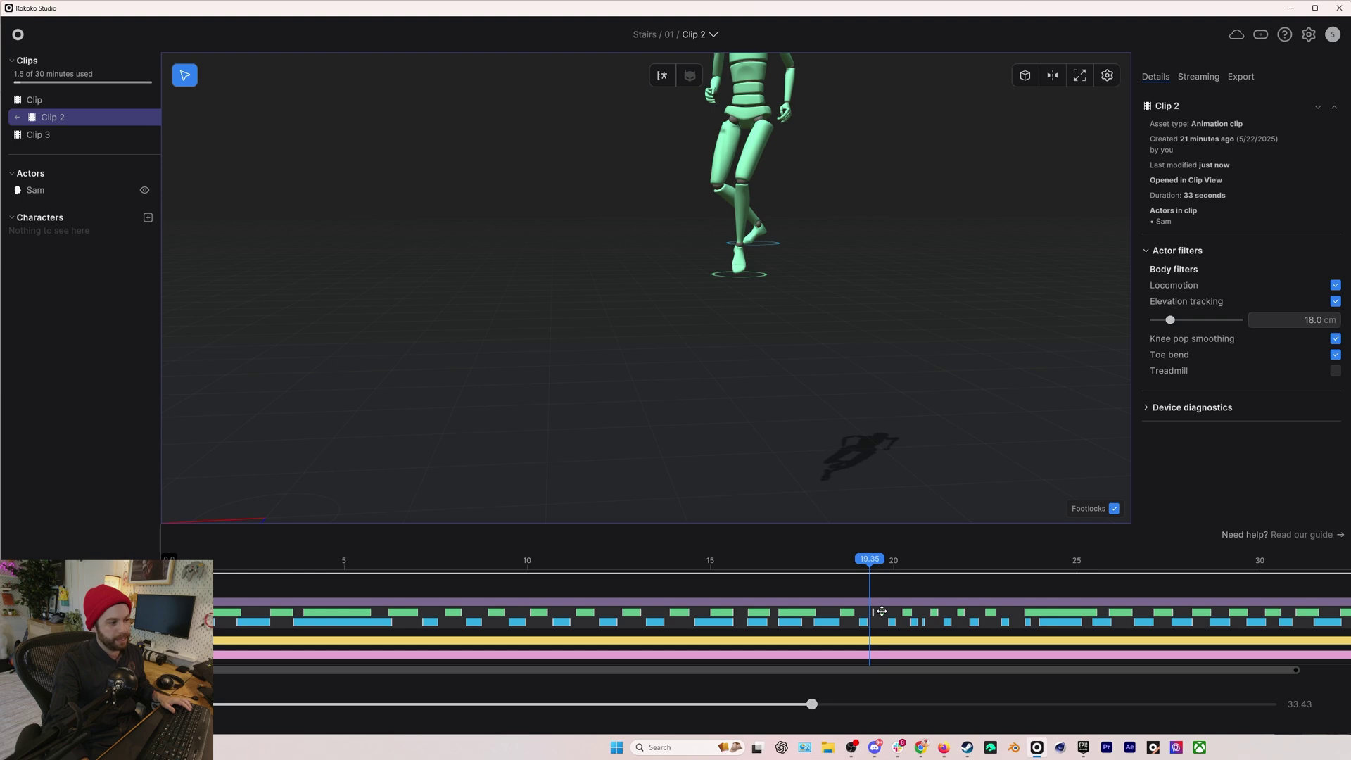
click(906, 628)
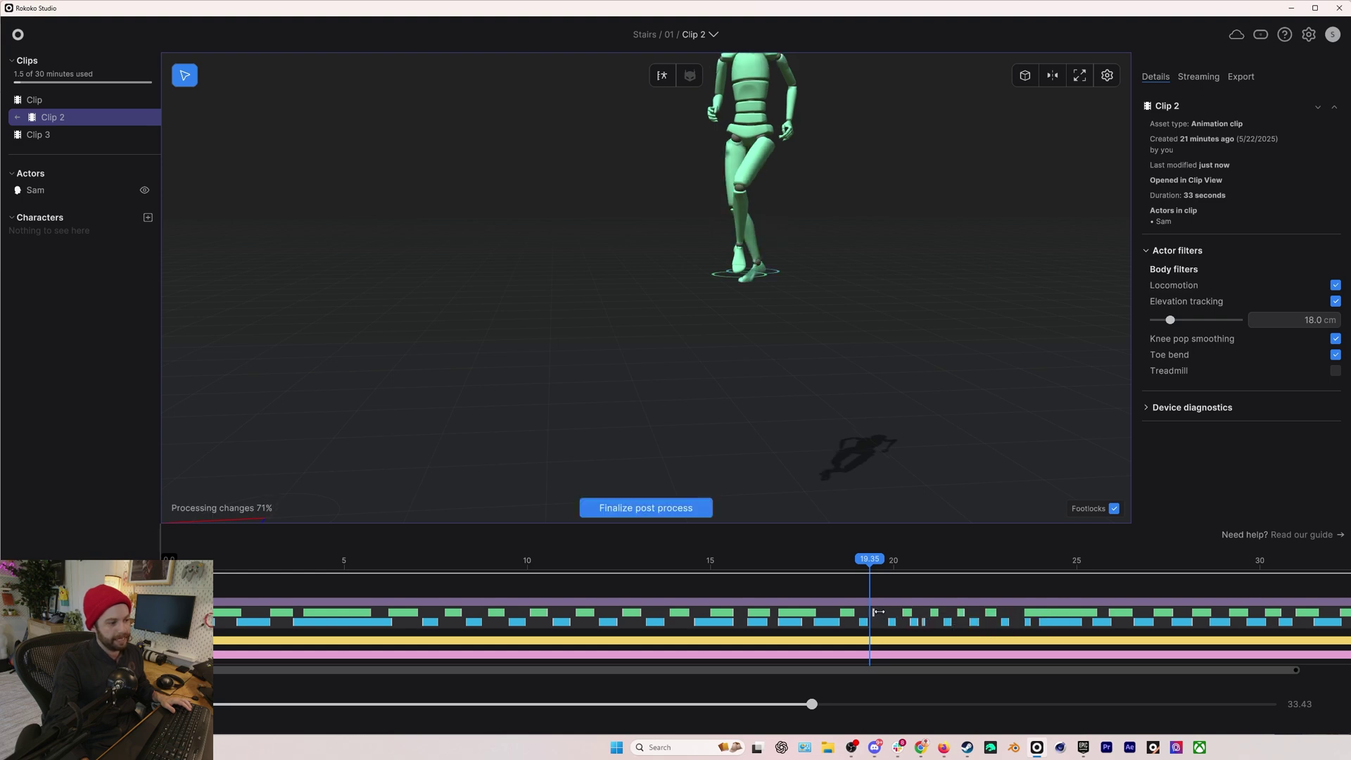
drag(880, 611, 885, 611)
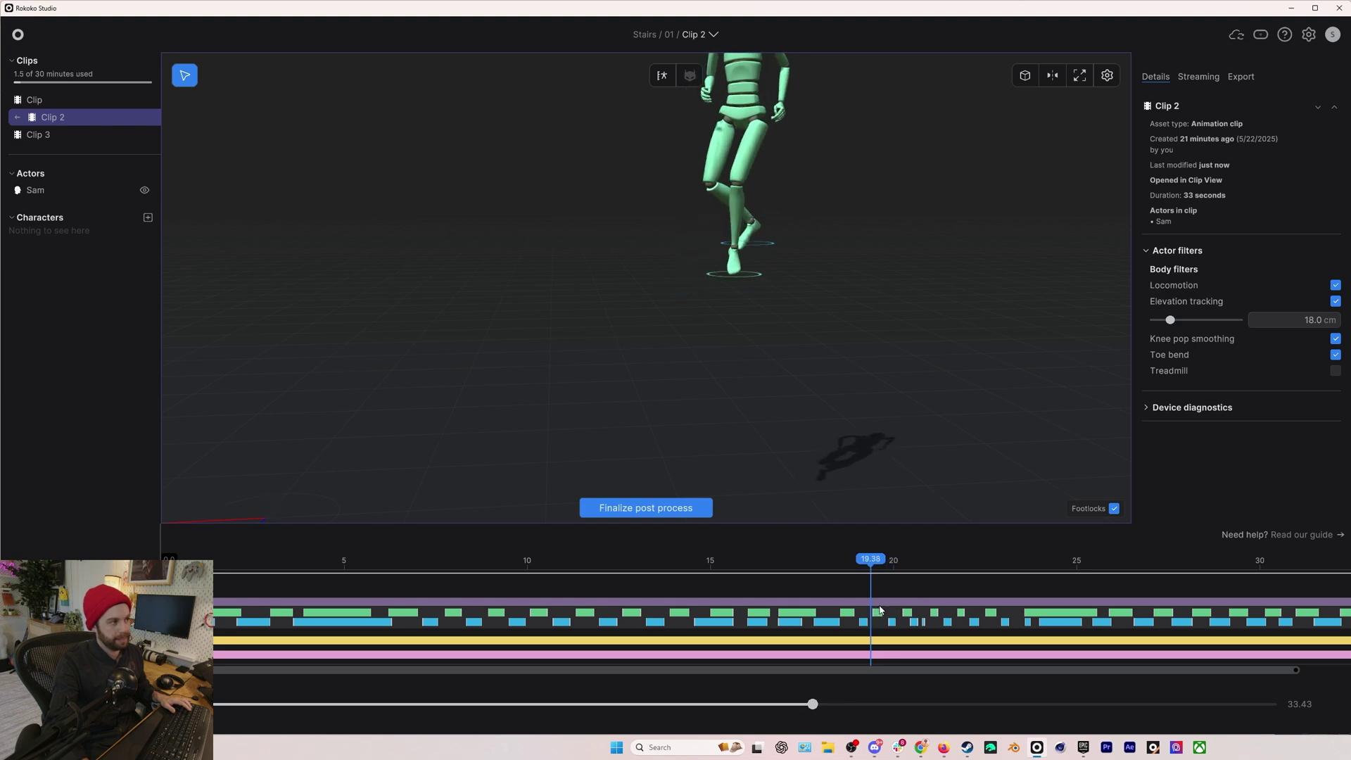
Clean up the short footlocks between about 20 and 24 seconds and finalize the post process
drag(865, 573, 901, 592)
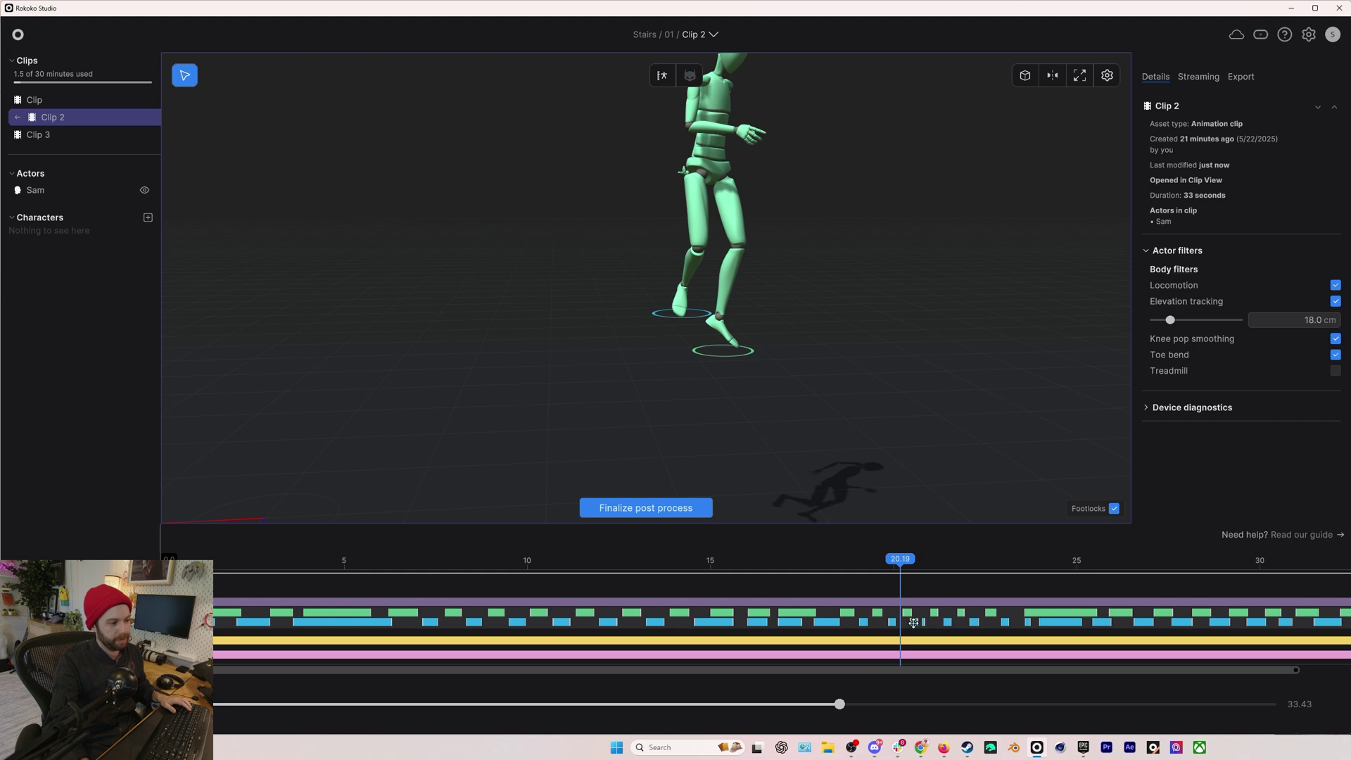
drag(918, 603, 1050, 567)
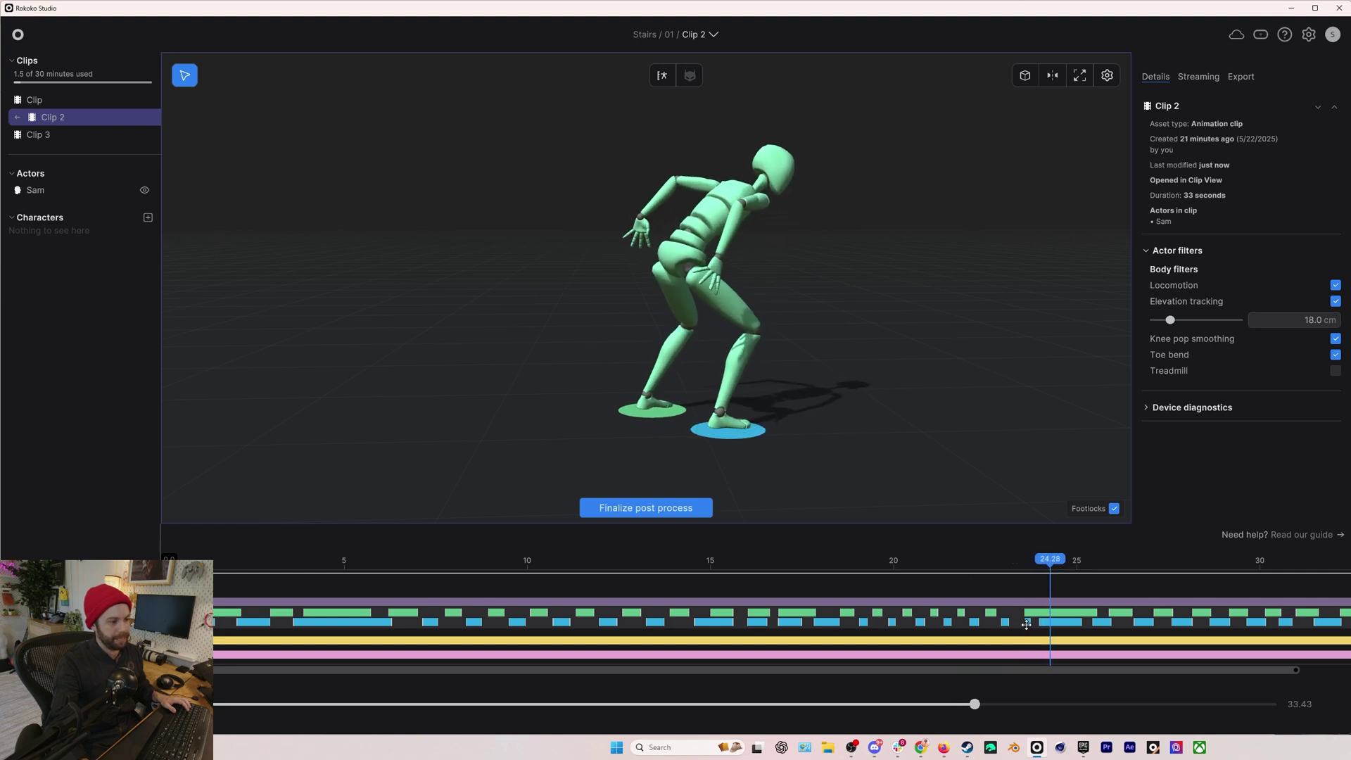
drag(1029, 571, 833, 597)
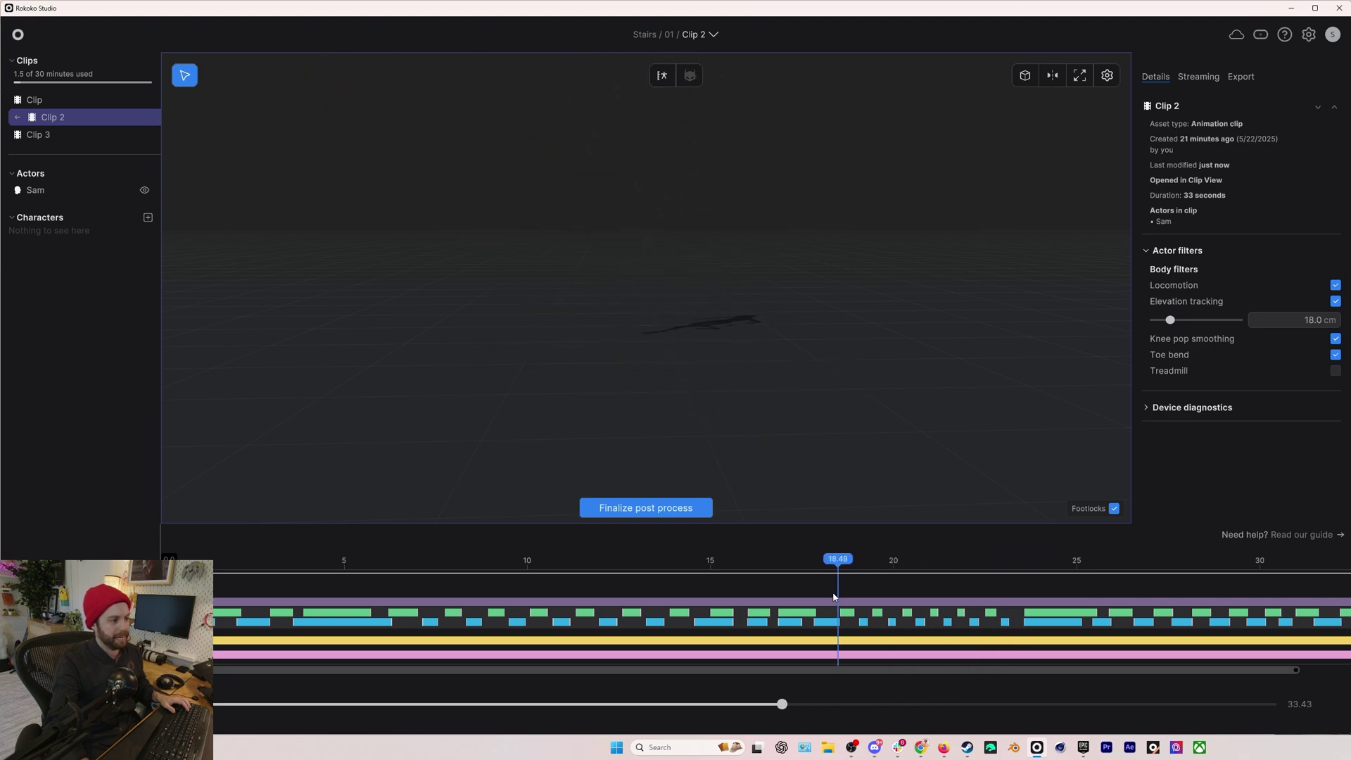
key(space)
click(700, 508)
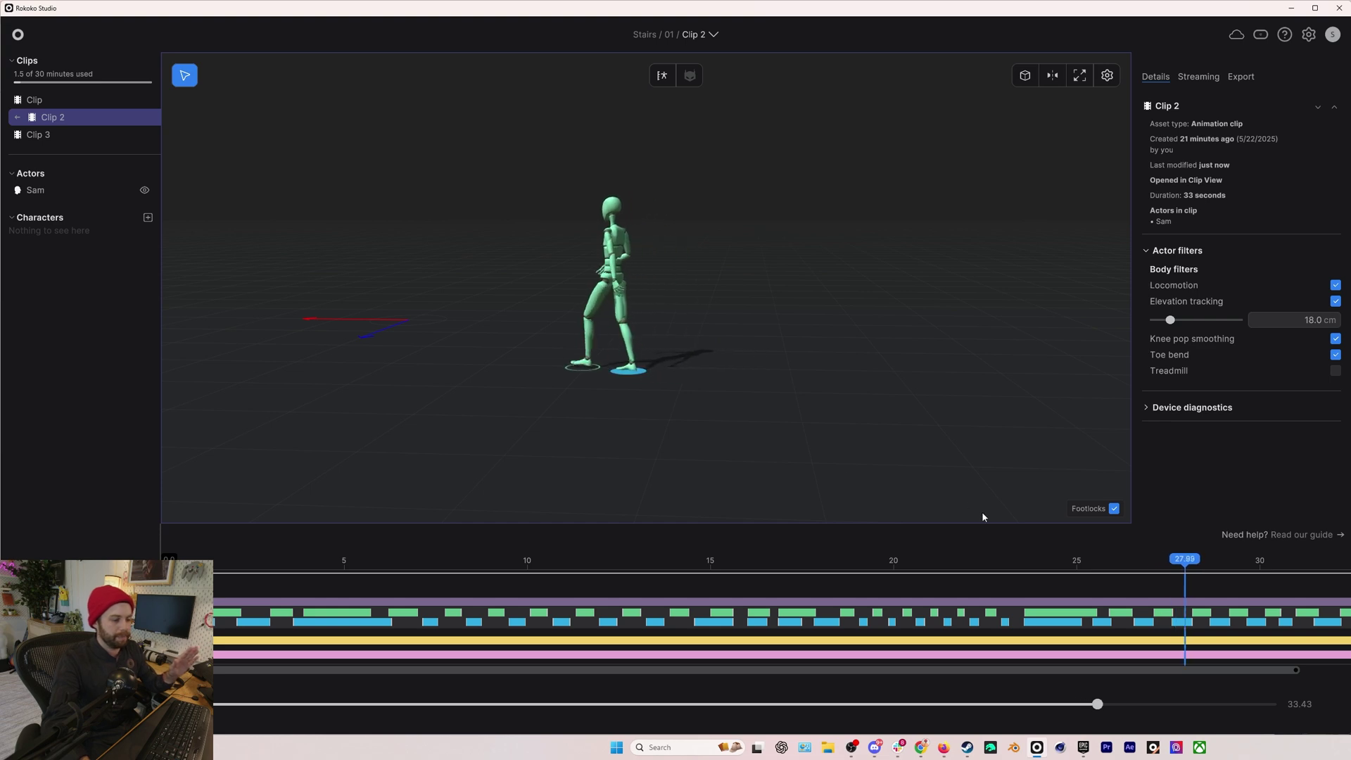
Scrub and replay Clip 2 from several angles to review the finalized stair motion
drag(1085, 556, 500, 547)
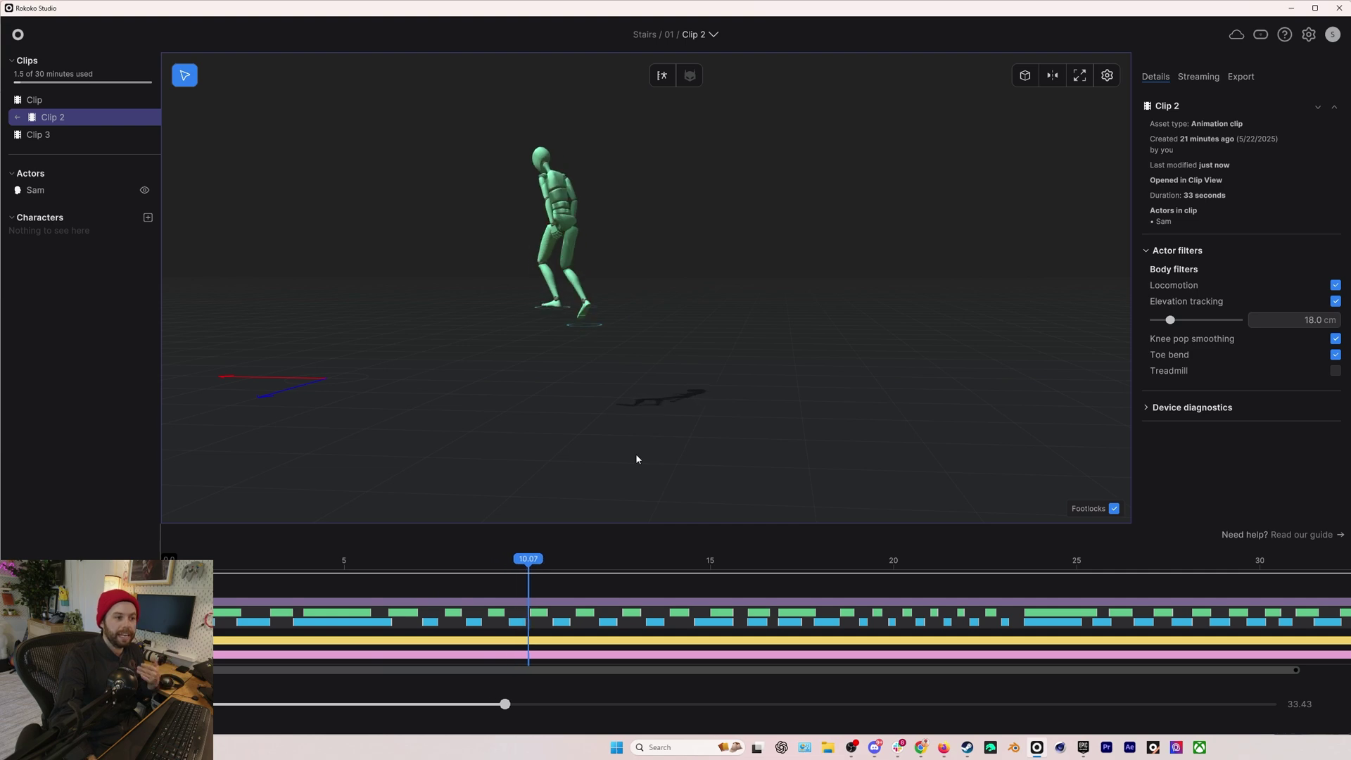
mouse_move(1200, 302)
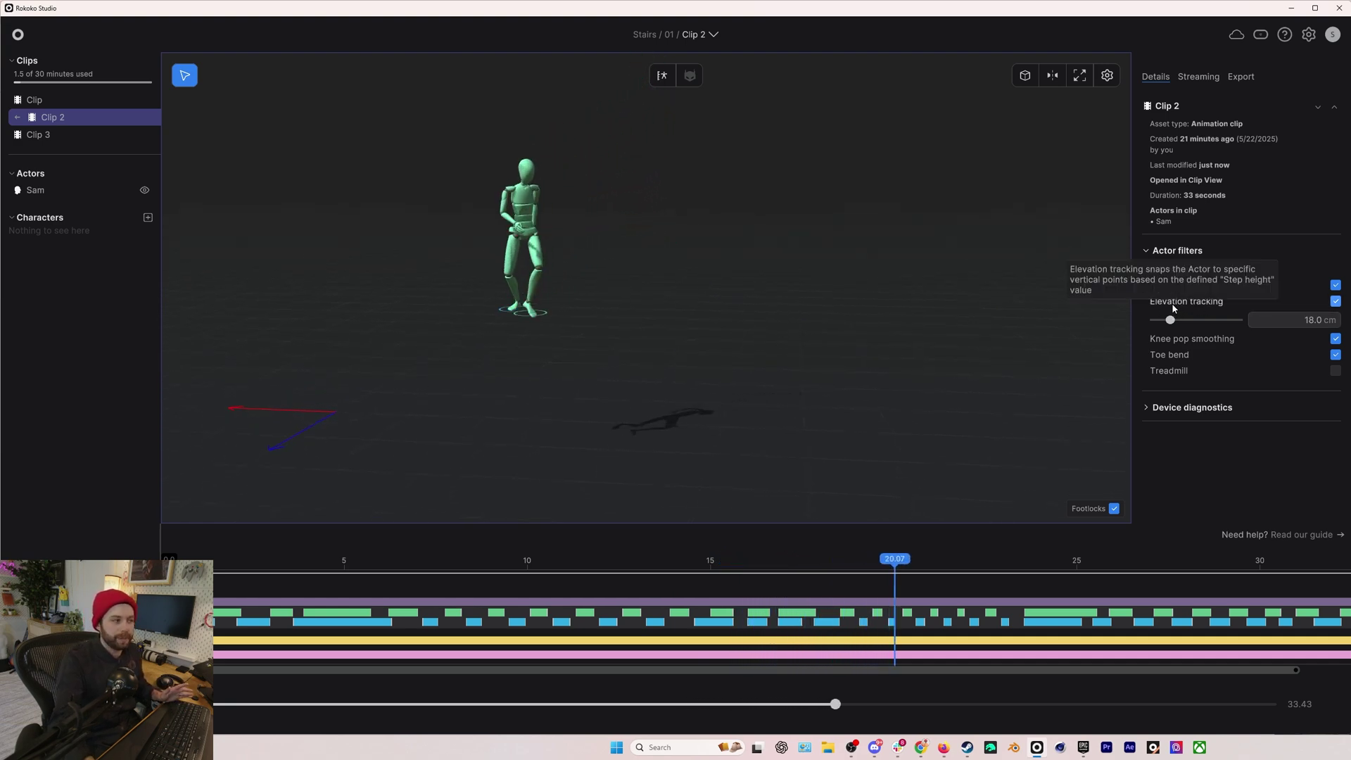
click(1041, 561)
drag(1044, 562, 427, 556)
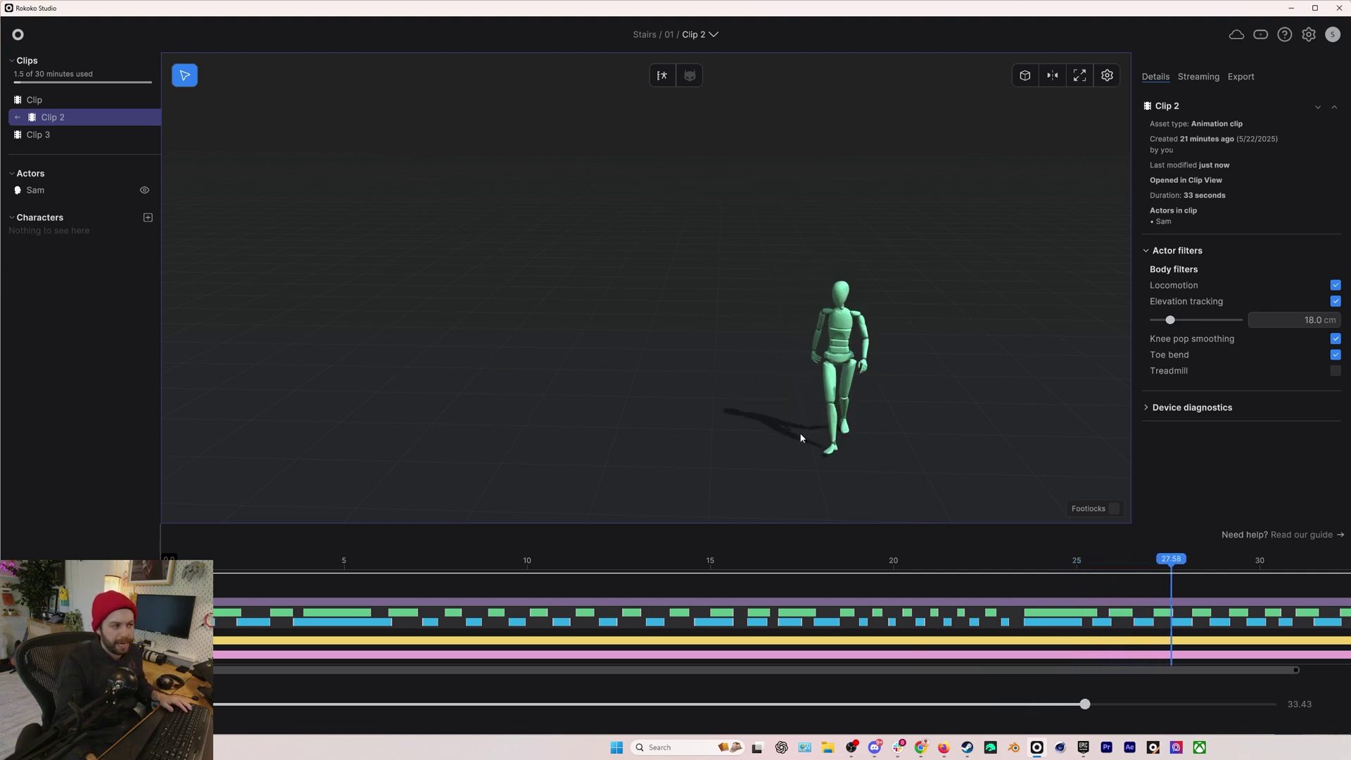
middle_drag(799, 438, 802, 431)
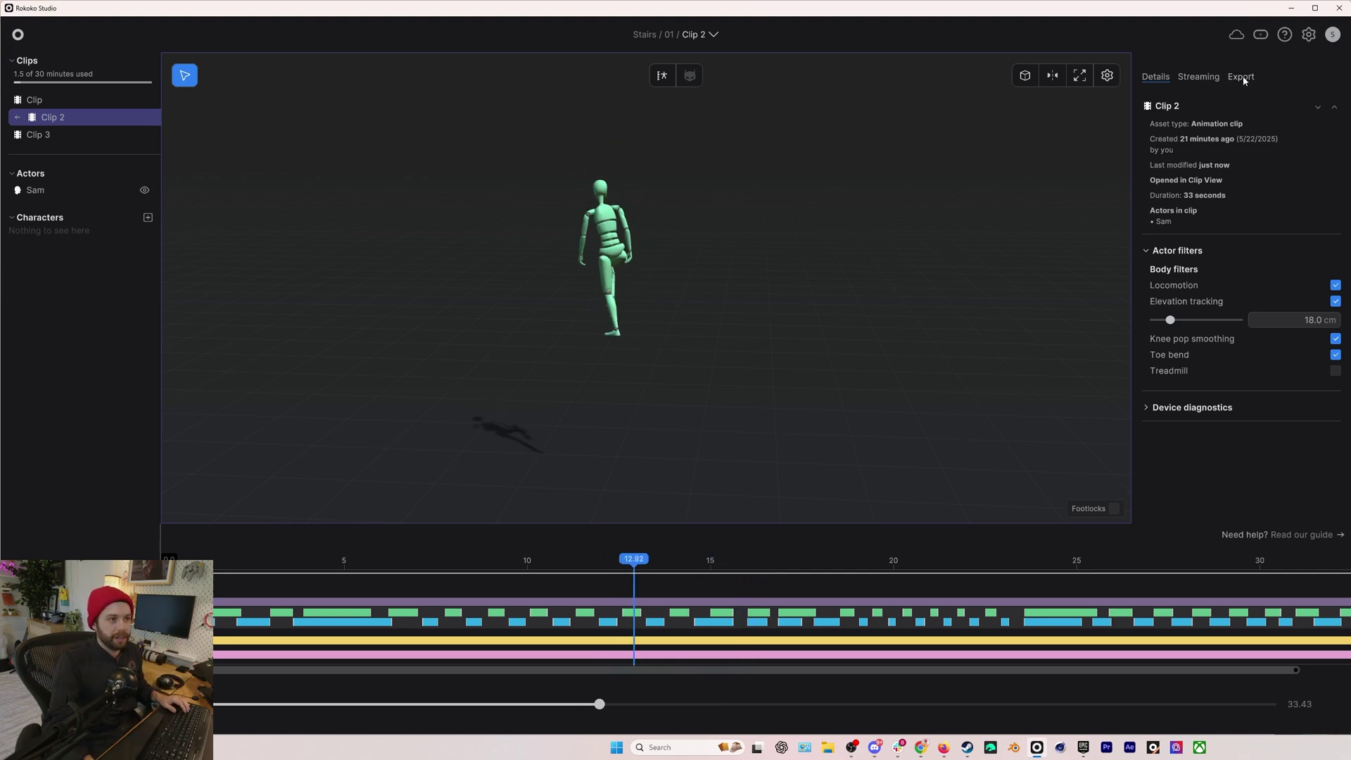
Apply the Unreal Engine 5 Newton preset to the FBX export options for Clip 2
click(1242, 77)
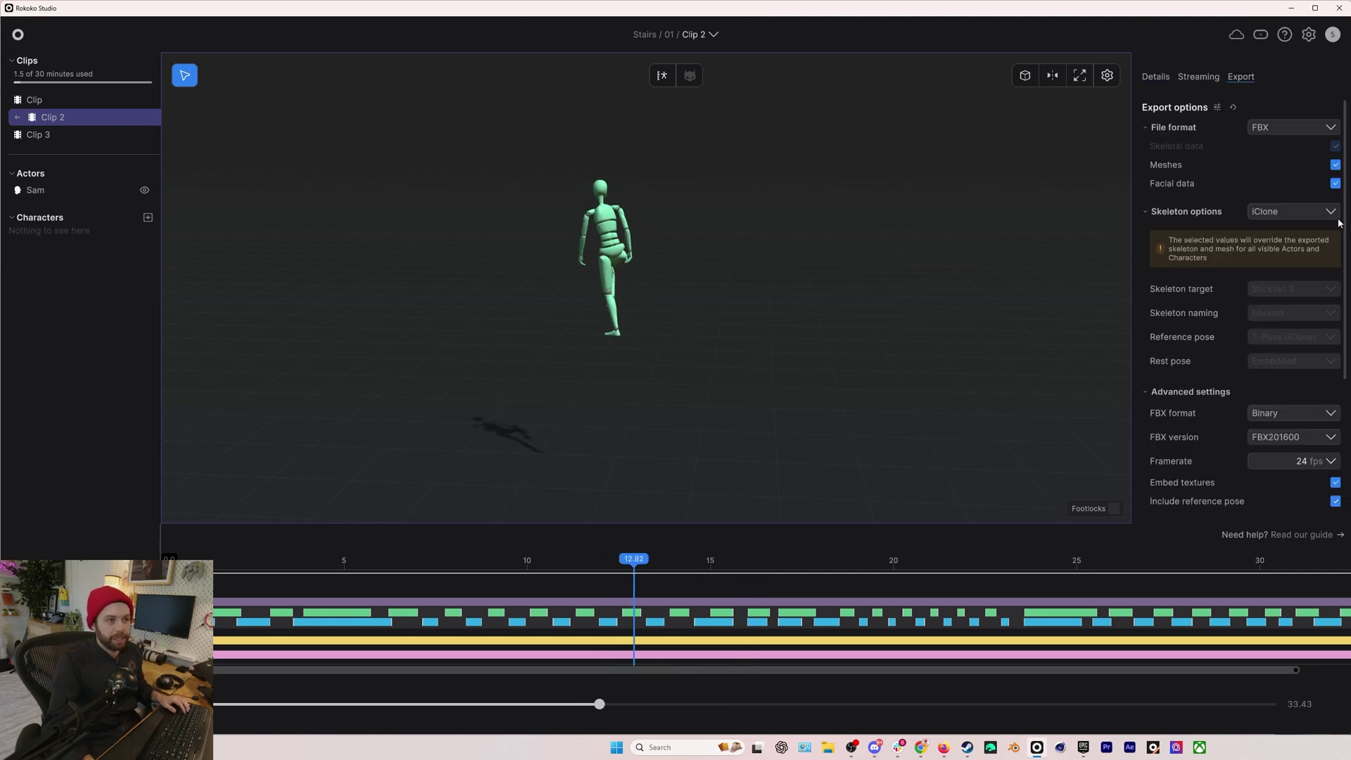
click(1331, 212)
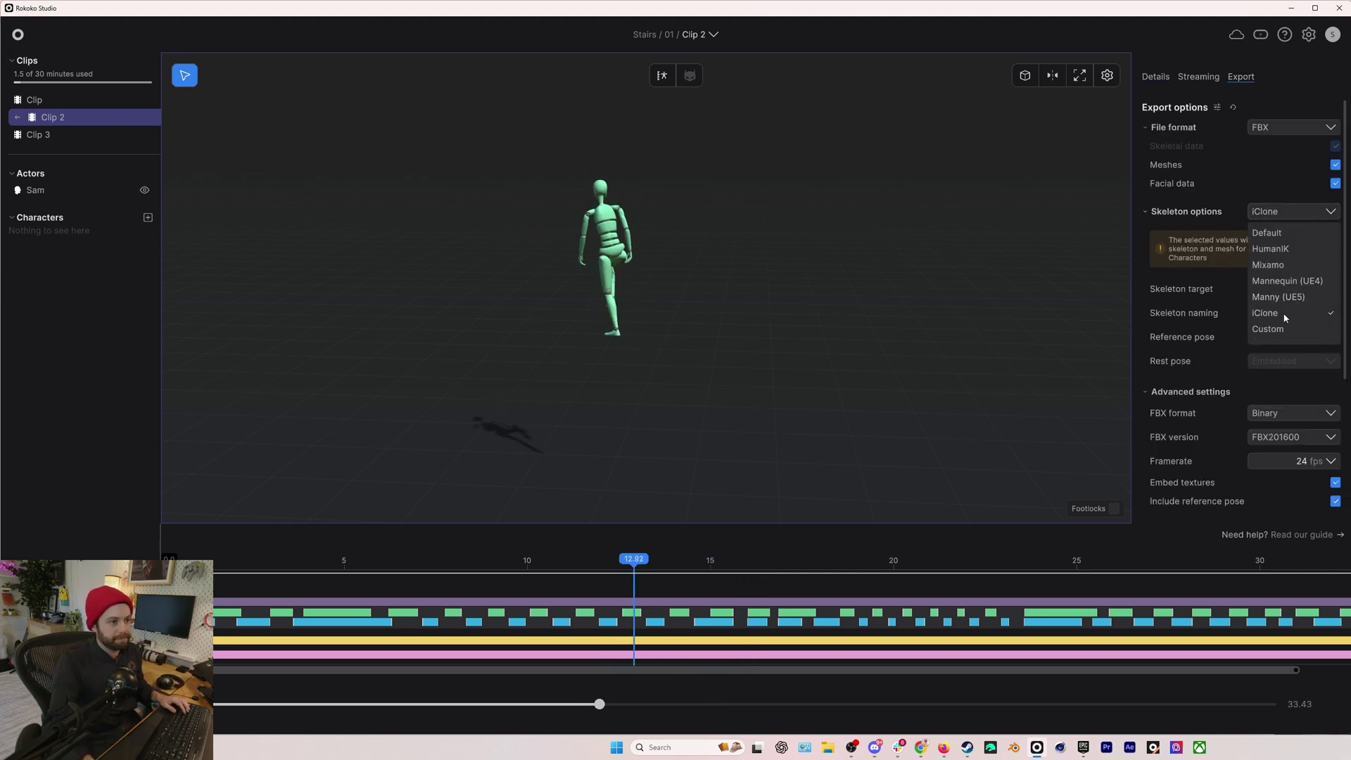
click(1216, 109)
click(1217, 107)
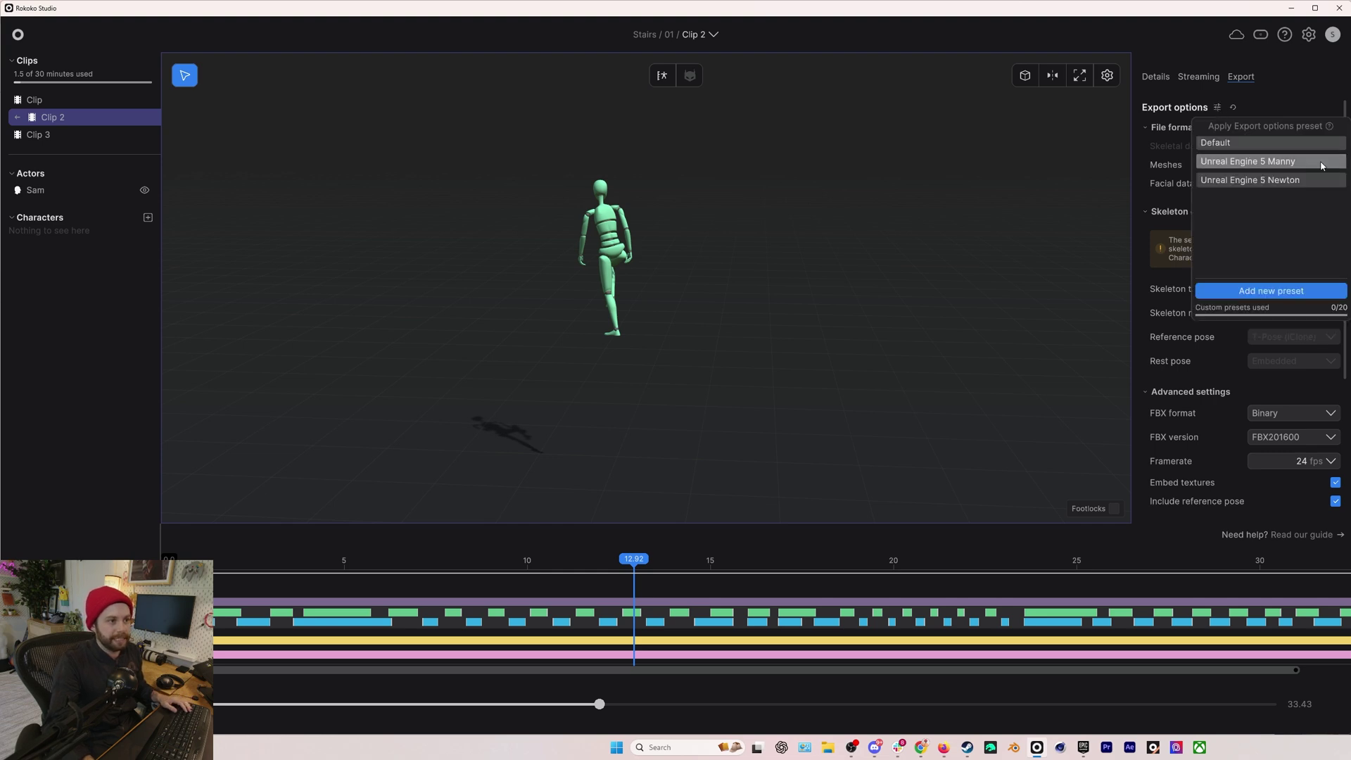
click(1251, 182)
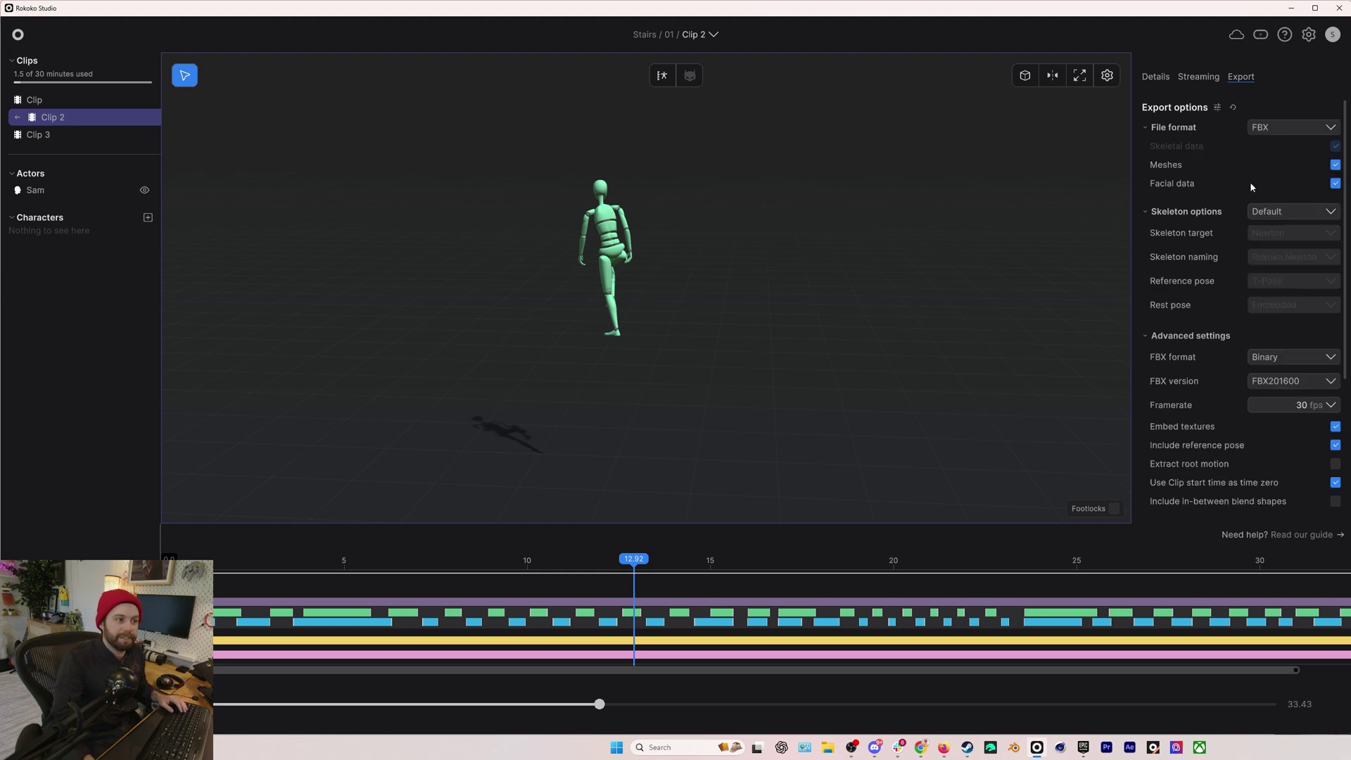
Set the export framerate to 24 fps and export Clip 2 as an FBX file
scroll(1214, 408, down, 2)
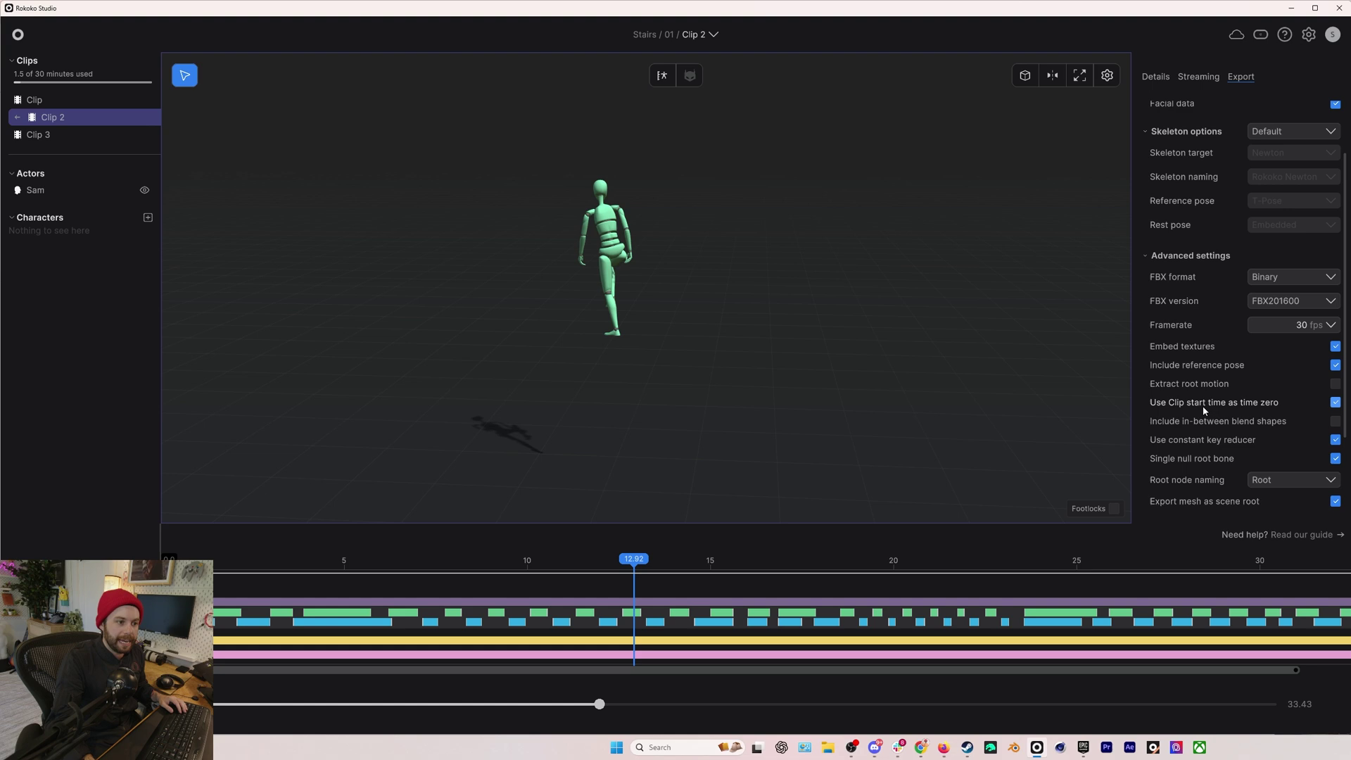
click(1327, 326)
click(1265, 363)
scroll(1348, 435, down, 3)
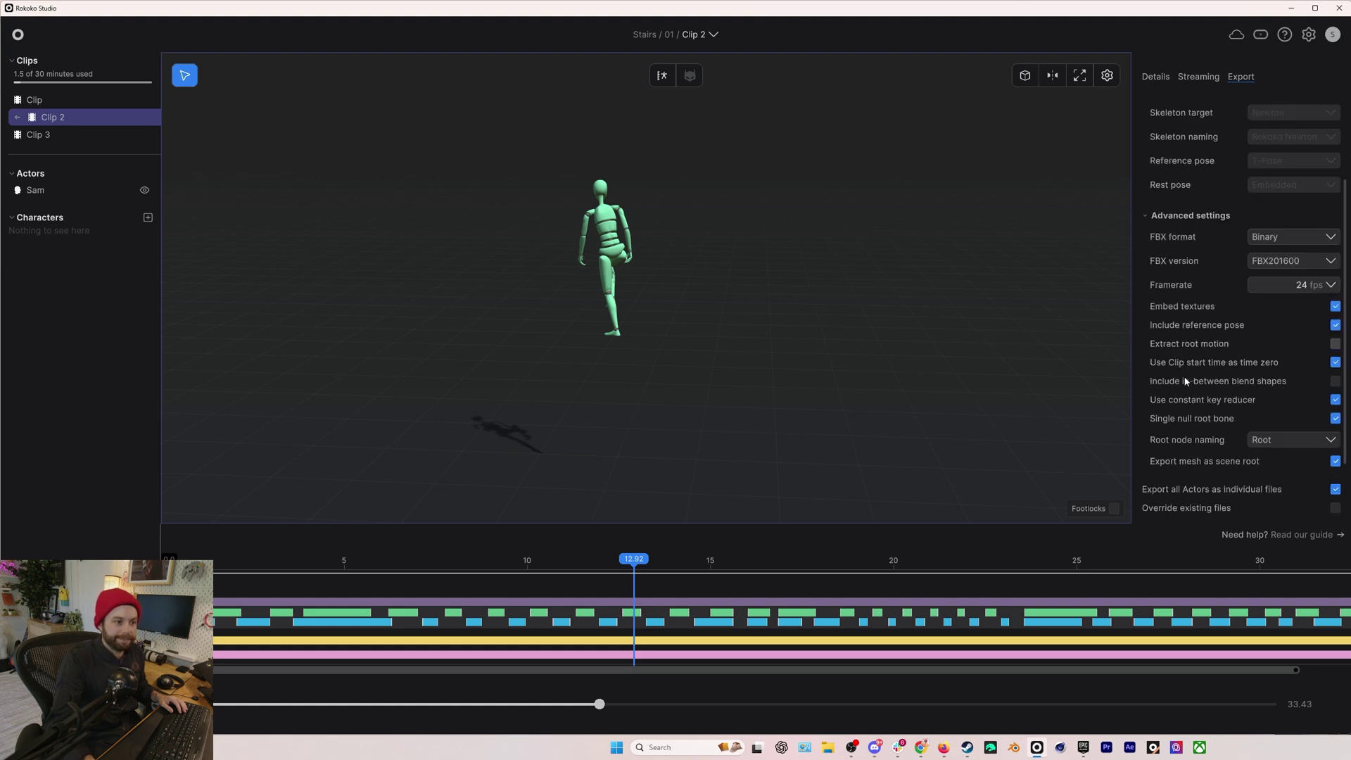
click(1228, 473)
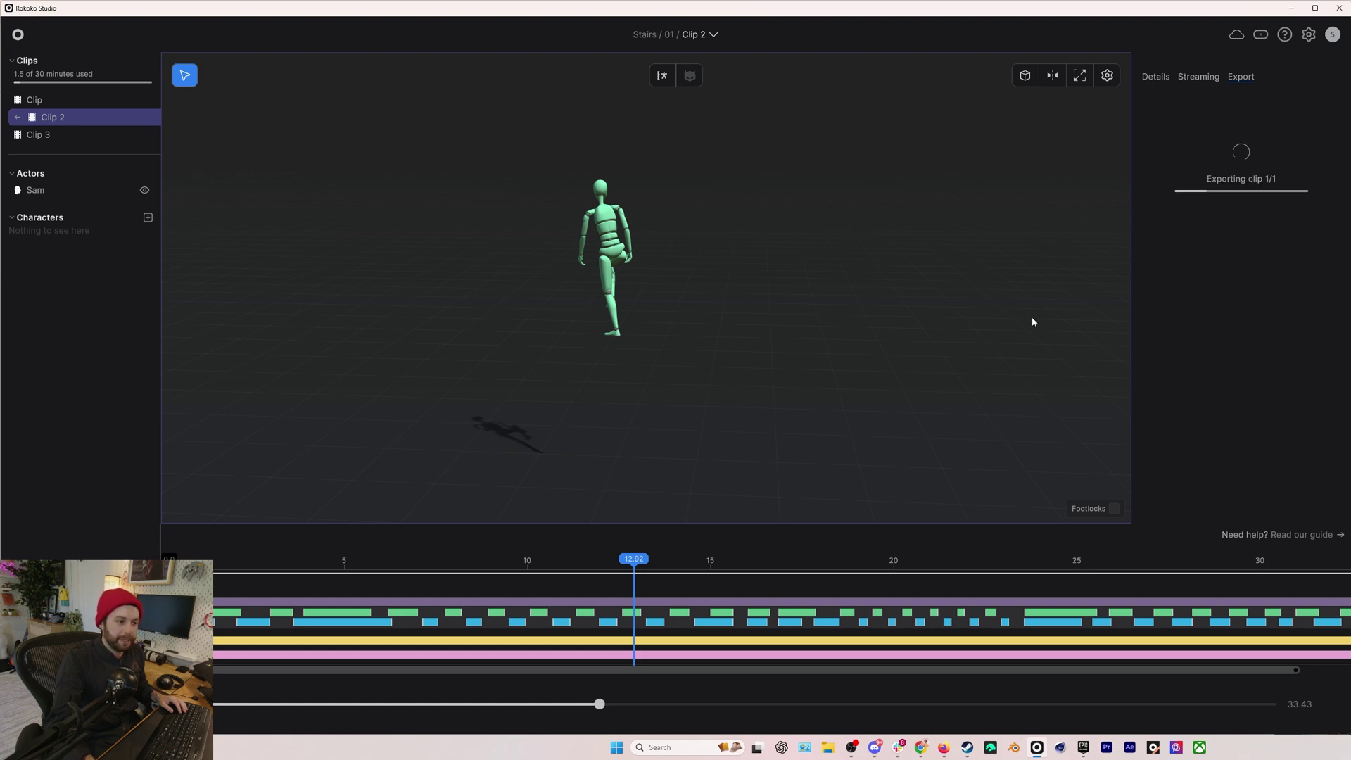